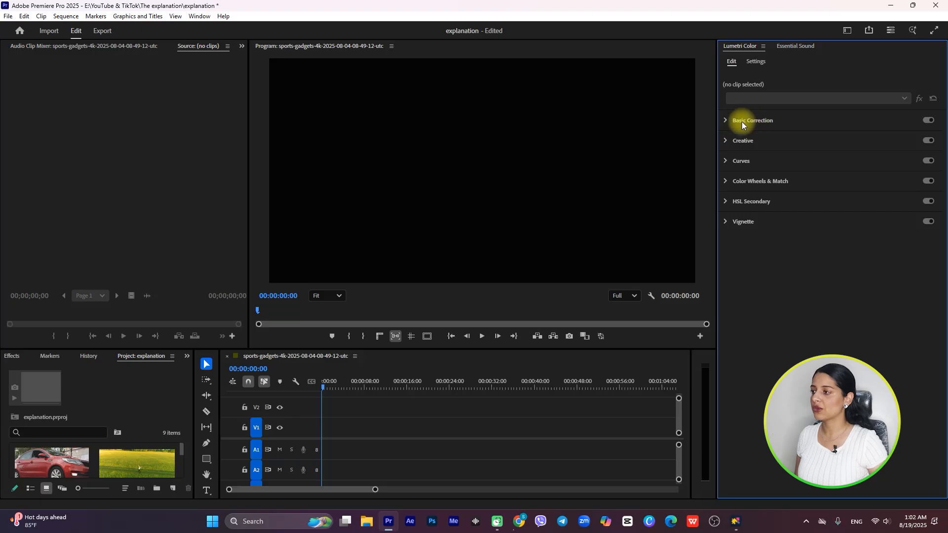
# - Place the red car clip at the start of V1, keep the existing sequence settings, and select it for Lumetri Color corrections
pyautogui.click(727, 119)
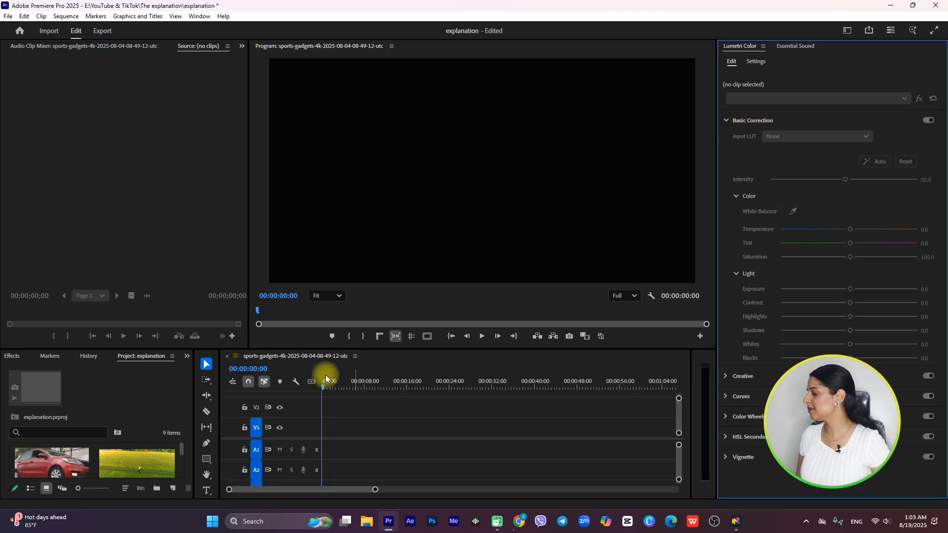
pyautogui.moveTo(98, 458); pyautogui.dragTo(309, 431)
pyautogui.click(514, 302)
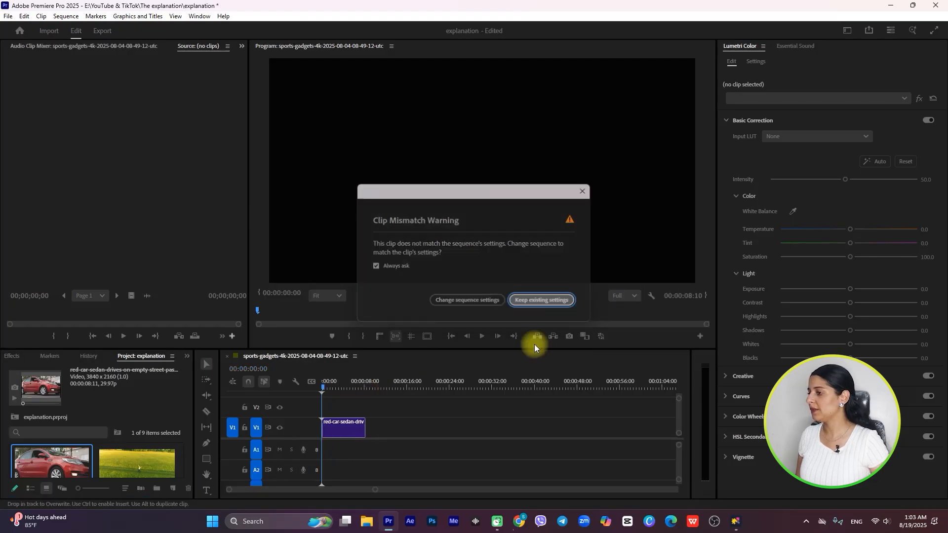
pyautogui.click(361, 424)
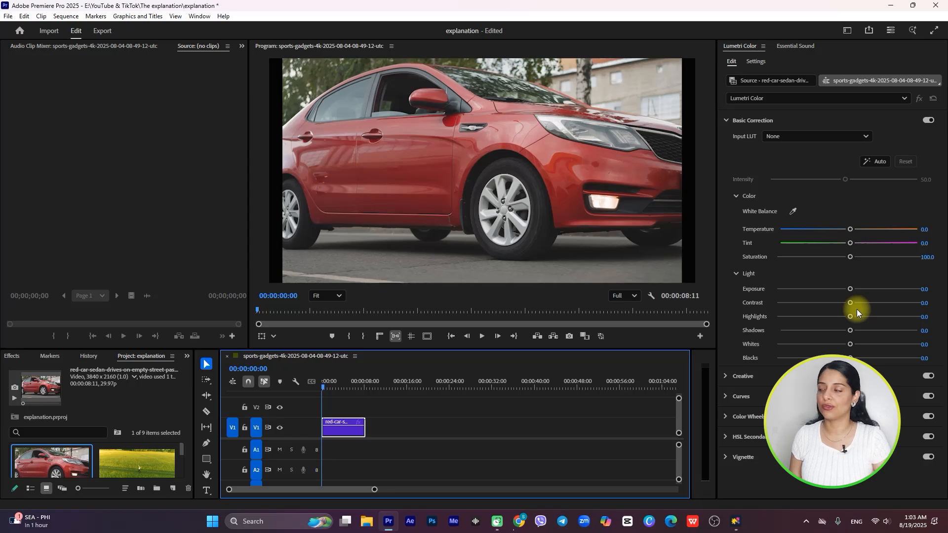
# - Collapse Basic Correction, expand Curves in Lumetri Color, and review the Hue Saturation Curves from Hue vs Sat to Sat vs Sat
pyautogui.click(727, 118)
pyautogui.click(726, 161)
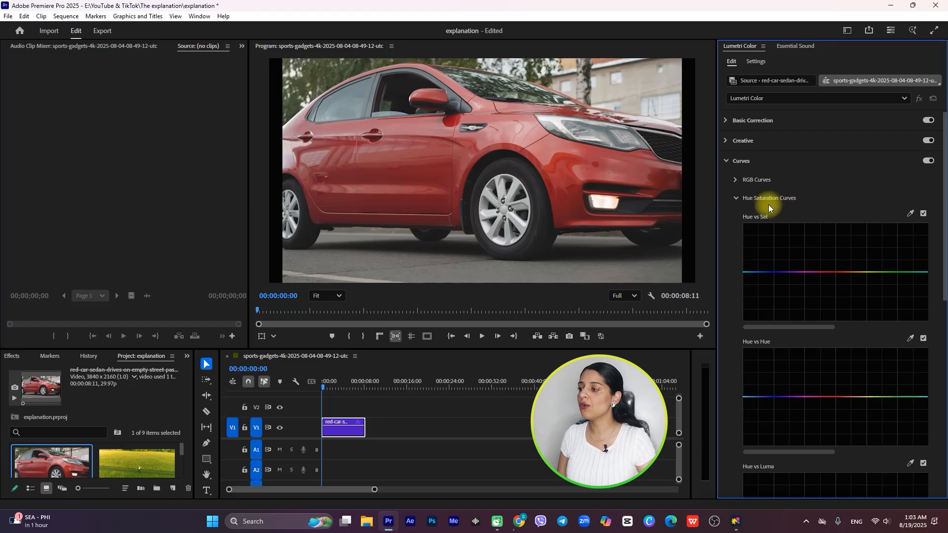
pyautogui.scroll(-2, 818, 277)
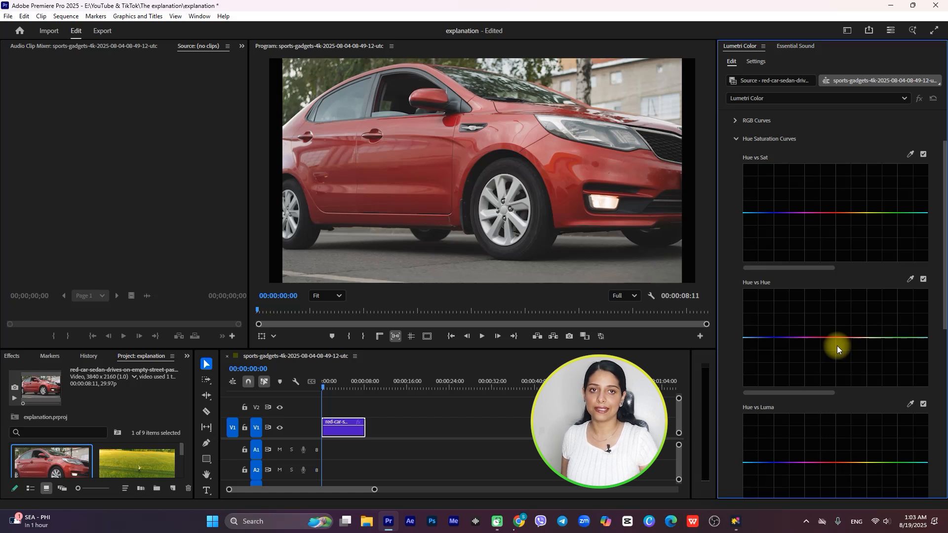
pyautogui.scroll(-5, 852, 228)
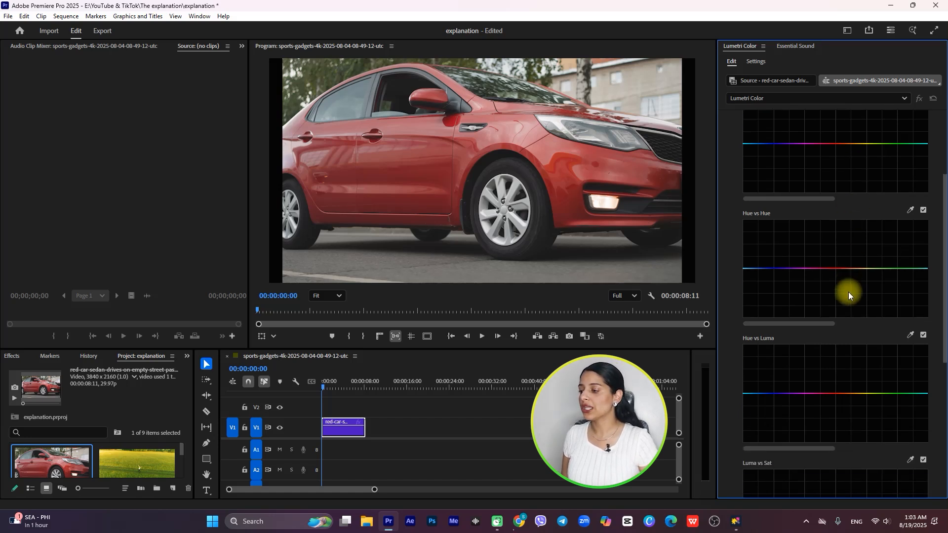
pyautogui.scroll(-7, 848, 293)
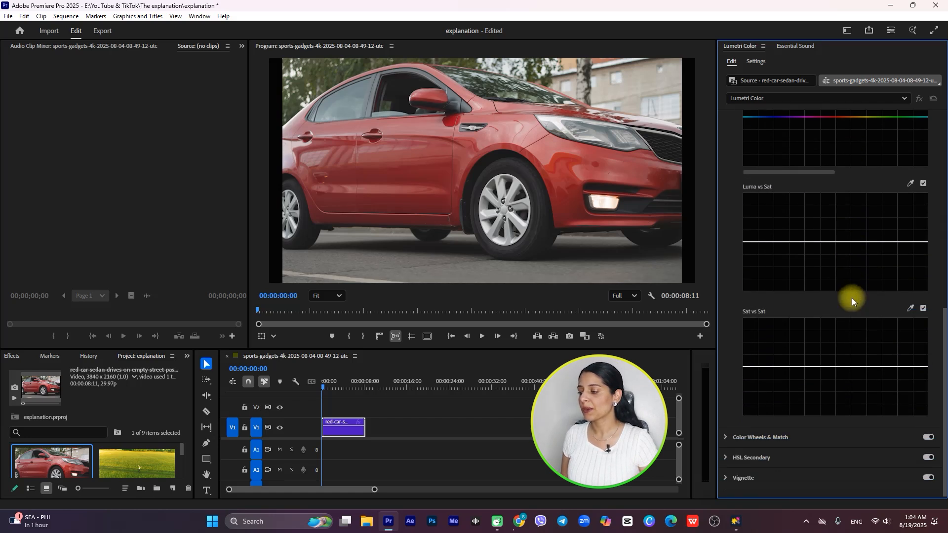
pyautogui.scroll(10, 851, 297)
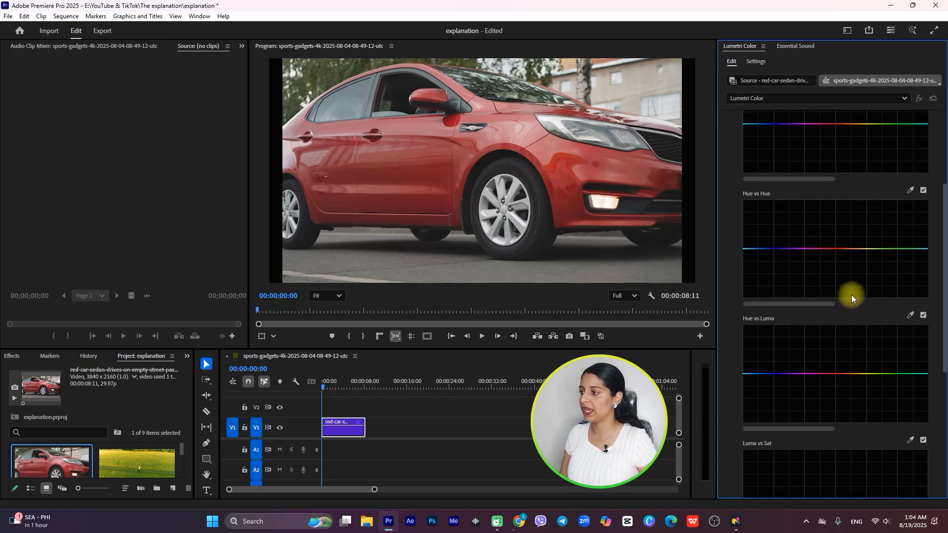
pyautogui.scroll(2, 851, 296)
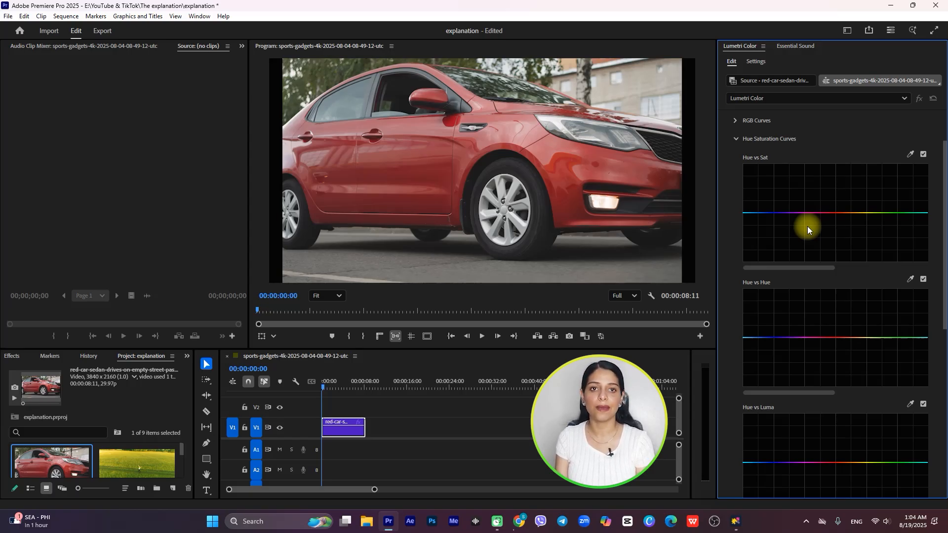
# - Add the designer-supplies colour wheel still to V1 after the car clip and enlarge the colour wheel to 35% in the preview
pyautogui.scroll(-5, 82, 452)
pyautogui.moveTo(47, 457); pyautogui.dragTo(387, 427)
pyautogui.click(398, 384)
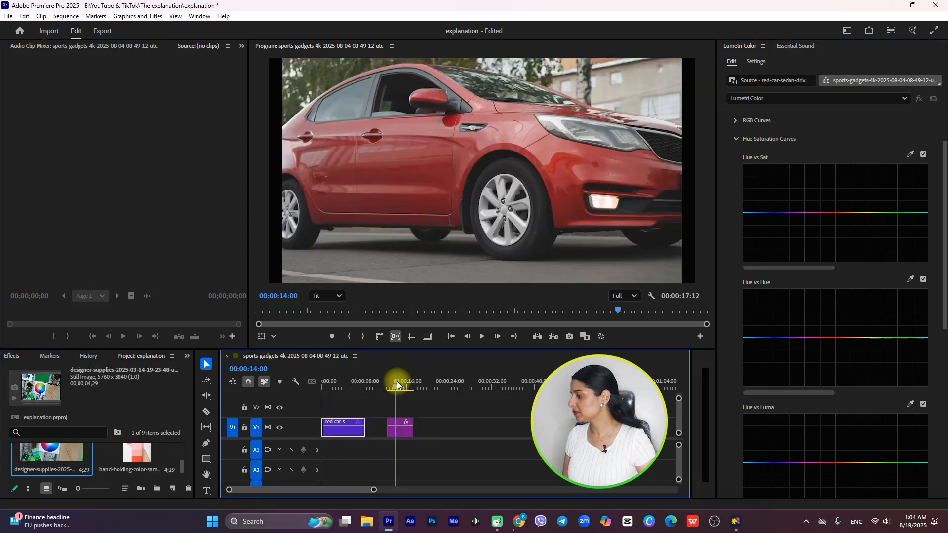
pyautogui.click(400, 430)
pyautogui.scroll(2, 457, 217)
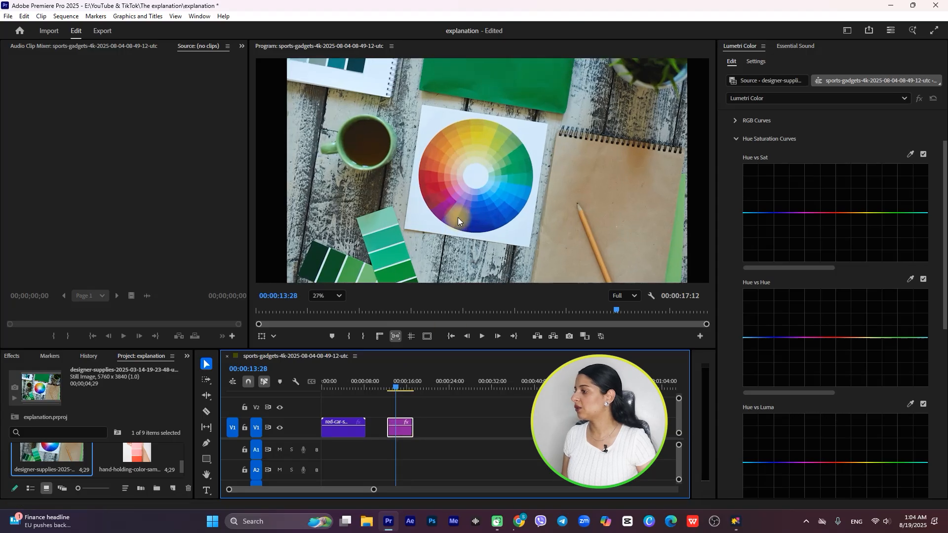
pyautogui.scroll(2, 457, 217)
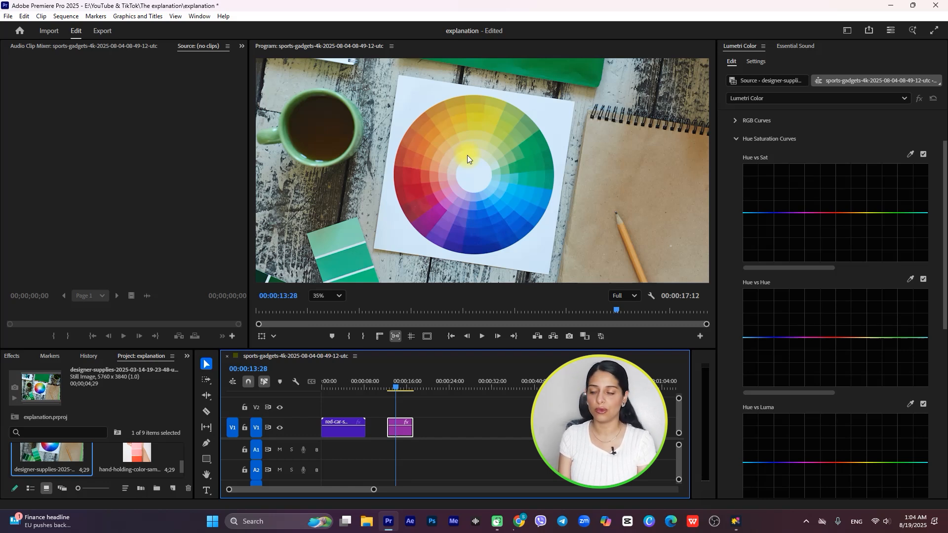
# - Add the hand-holding-color-samples still to V1 after the colour wheel and show it in the preview
pyautogui.moveTo(138, 455); pyautogui.dragTo(436, 428)
pyautogui.click(434, 385)
pyautogui.click(440, 432)
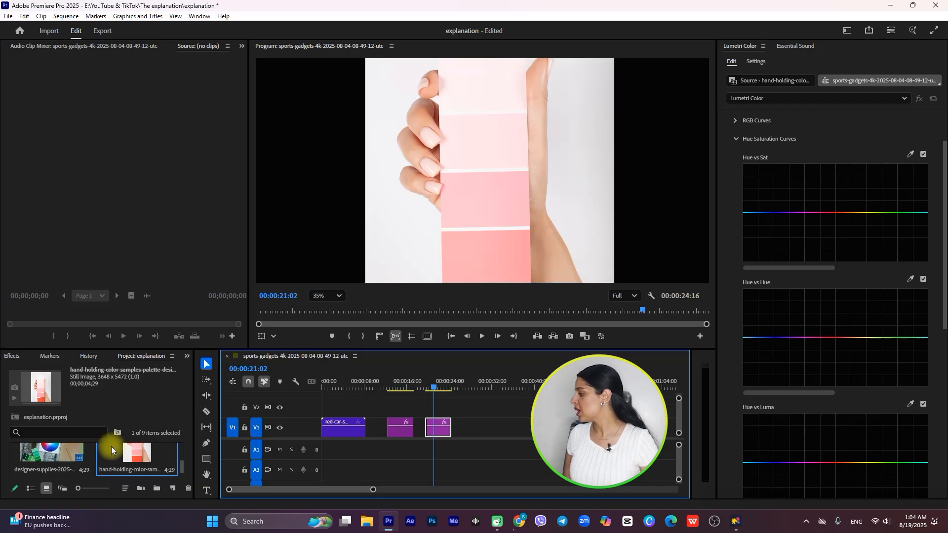
# - Add the blue-color-samples still to V1 after the pink samples and show it in the preview
pyautogui.scroll(-2, 109, 449)
pyautogui.moveTo(67, 453); pyautogui.dragTo(475, 426)
pyautogui.click(482, 385)
pyautogui.click(475, 430)
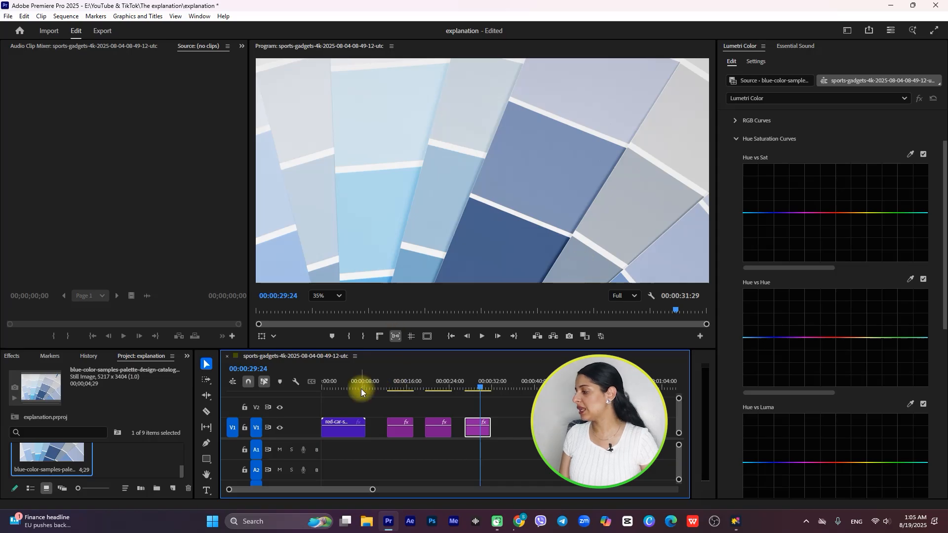
# - Show the colour wheel still once more, and delete all three colour reference stills from V1
pyautogui.click(401, 388)
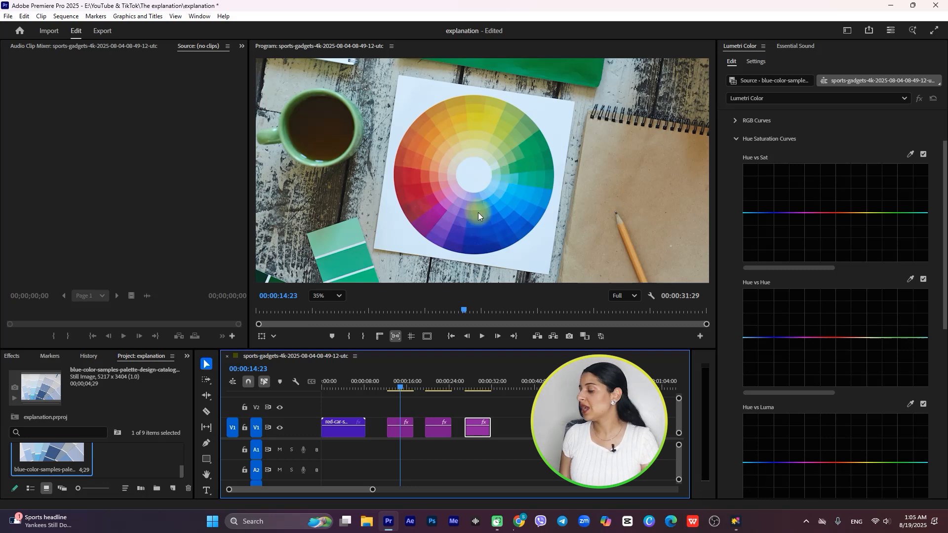
pyautogui.moveTo(520, 406); pyautogui.dragTo(384, 439)
pyautogui.press('Delete')
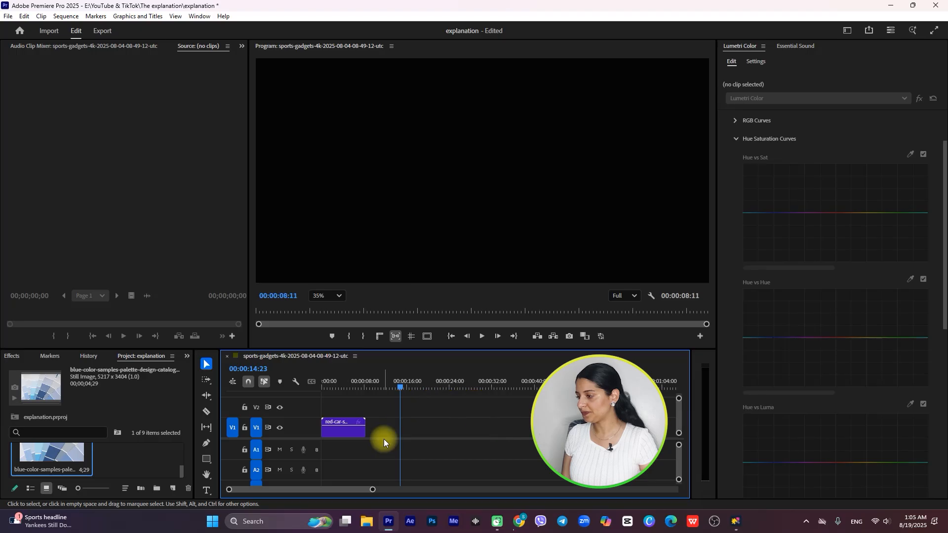
# - Select the red car clip, park the playhead at 00:00:01:03, and set the preview zoom to Fit
pyautogui.moveTo(401, 385); pyautogui.dragTo(346, 421)
pyautogui.click(345, 425)
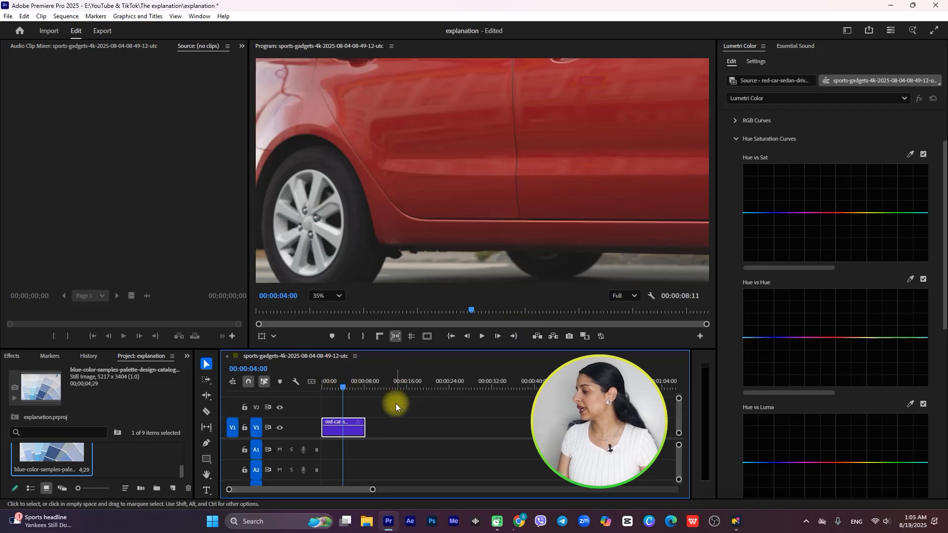
pyautogui.click(334, 390)
pyautogui.moveTo(334, 392); pyautogui.dragTo(328, 391)
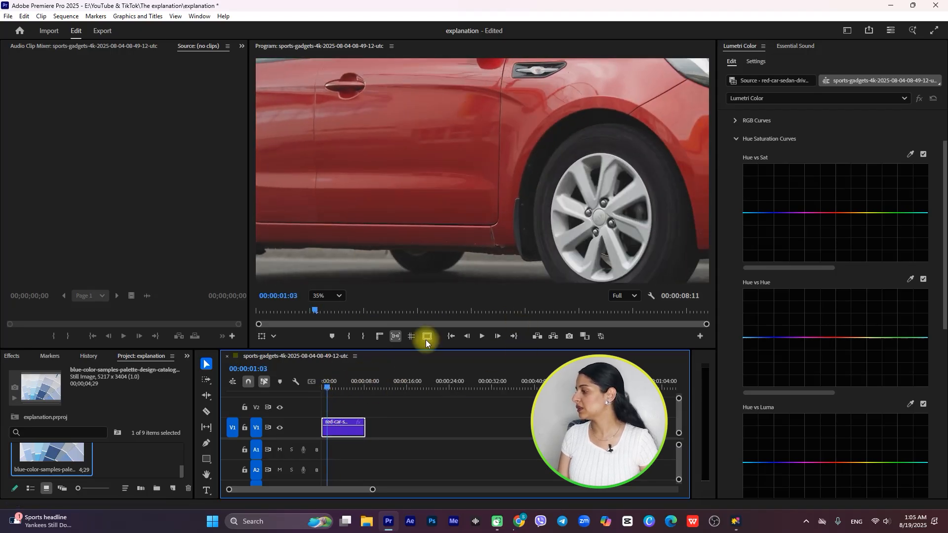
pyautogui.click(328, 298)
pyautogui.click(333, 310)
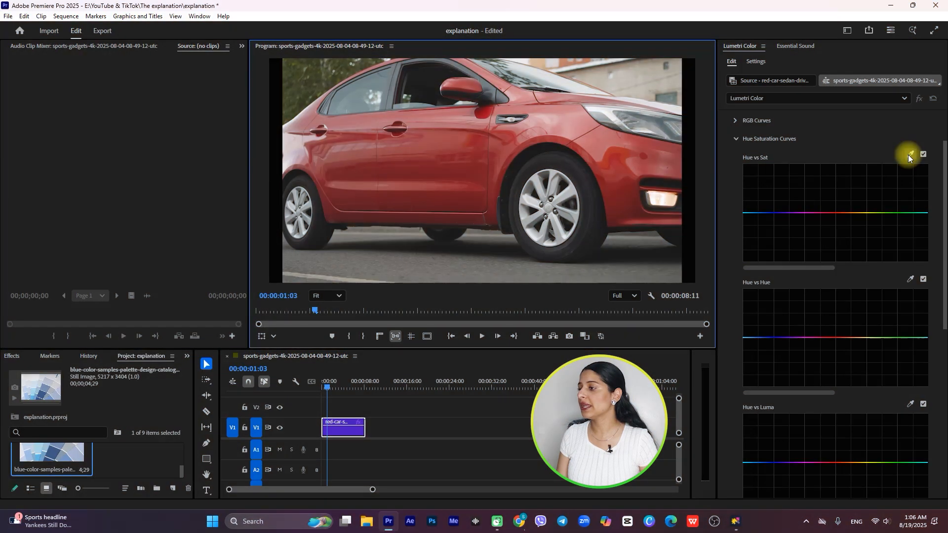
# - Sample the car's red paint for the Hue vs Sat curve and raise the middle point to strengthen the red saturation
pyautogui.click(910, 154)
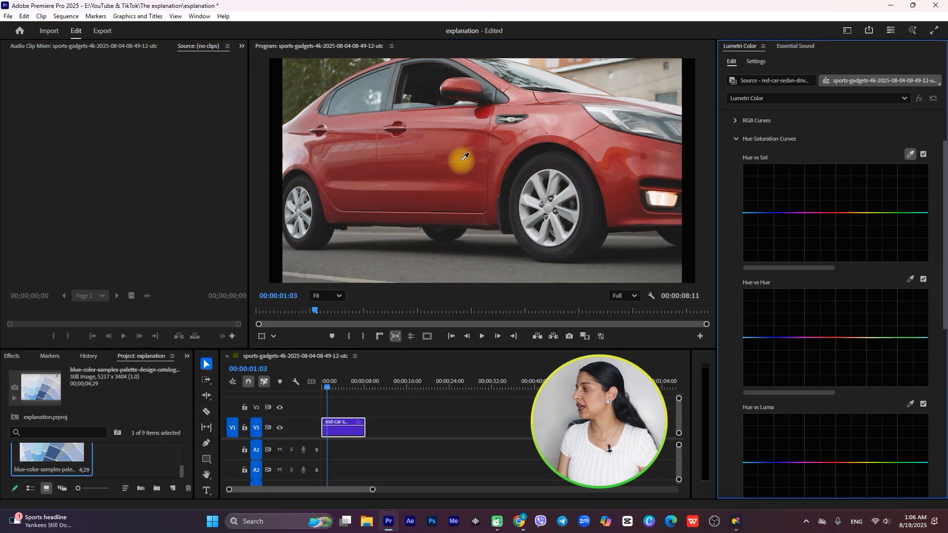
pyautogui.click(414, 172)
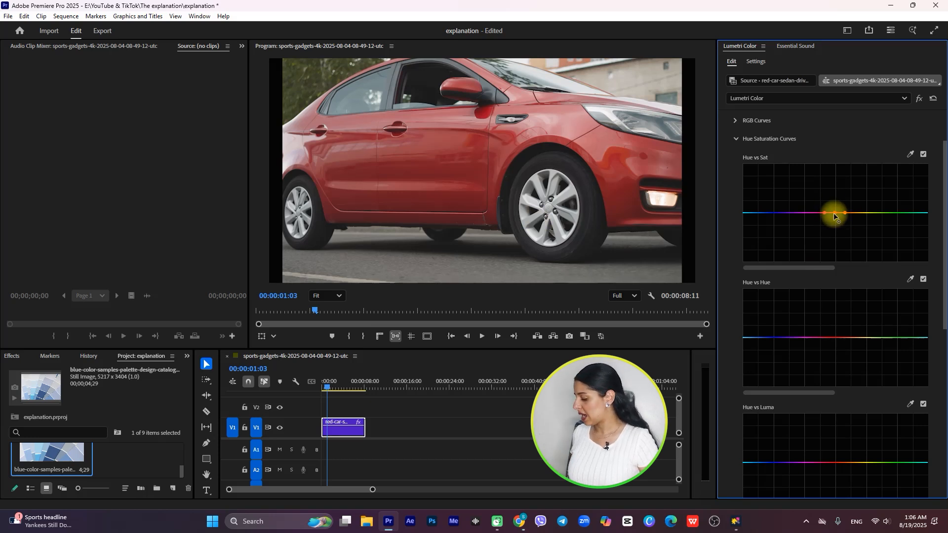
pyautogui.moveTo(834, 214); pyautogui.dragTo(833, 176)
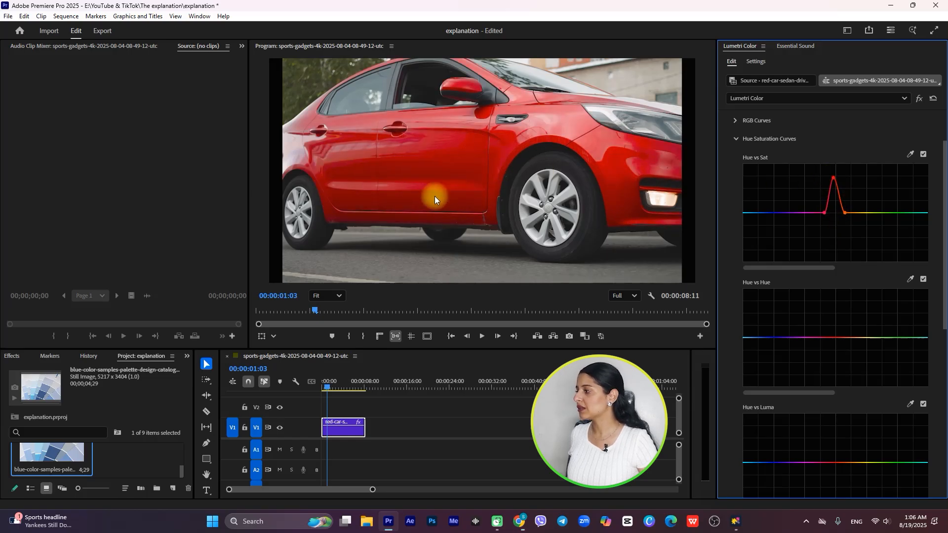
# - Pull the red point below the Hue vs Sat line, shift it sideways towards orange, and reset the curve
pyautogui.moveTo(833, 177); pyautogui.dragTo(835, 230)
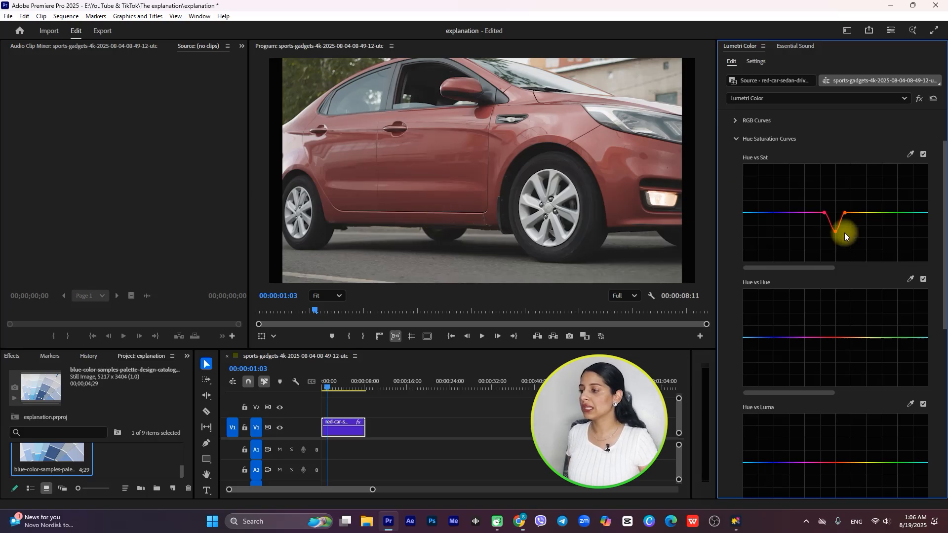
pyautogui.moveTo(834, 231); pyautogui.dragTo(848, 231)
pyautogui.moveTo(822, 232); pyautogui.dragTo(839, 232)
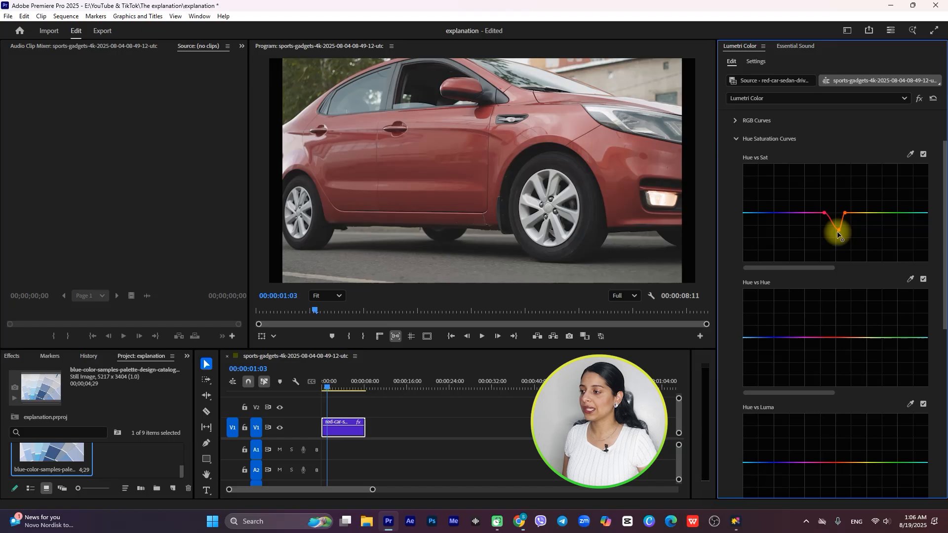
pyautogui.doubleClick(838, 231)
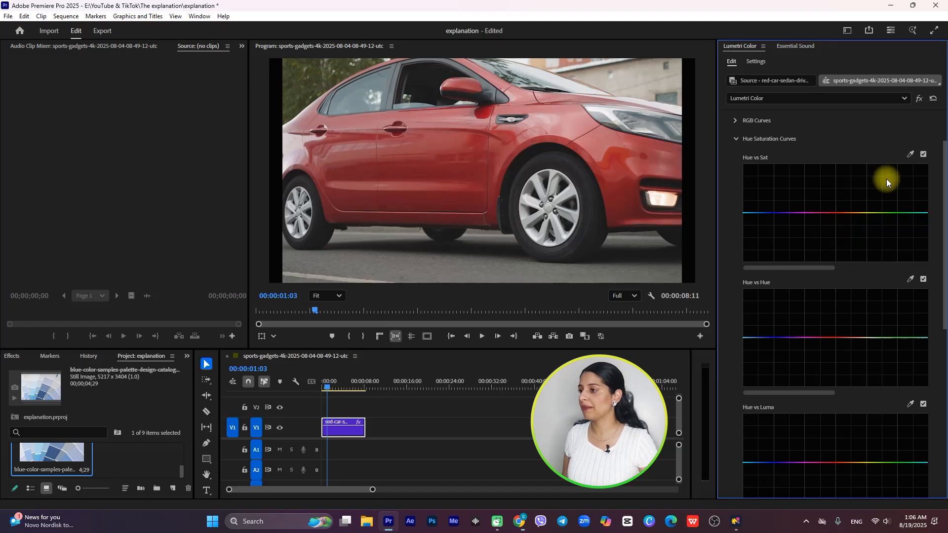
# - Sample the car door's red paint for Hue vs Sat again and raise the middle point well above the line
pyautogui.click(908, 156)
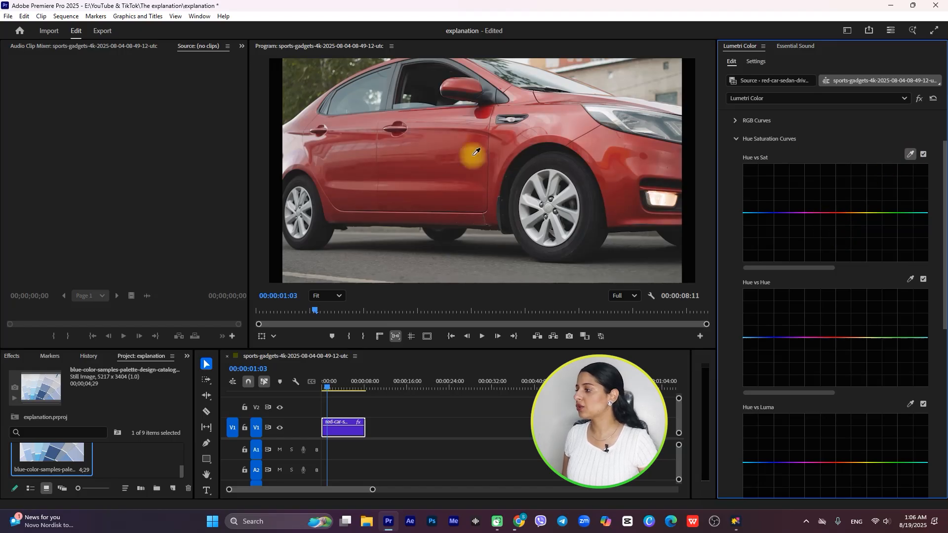
pyautogui.click(418, 163)
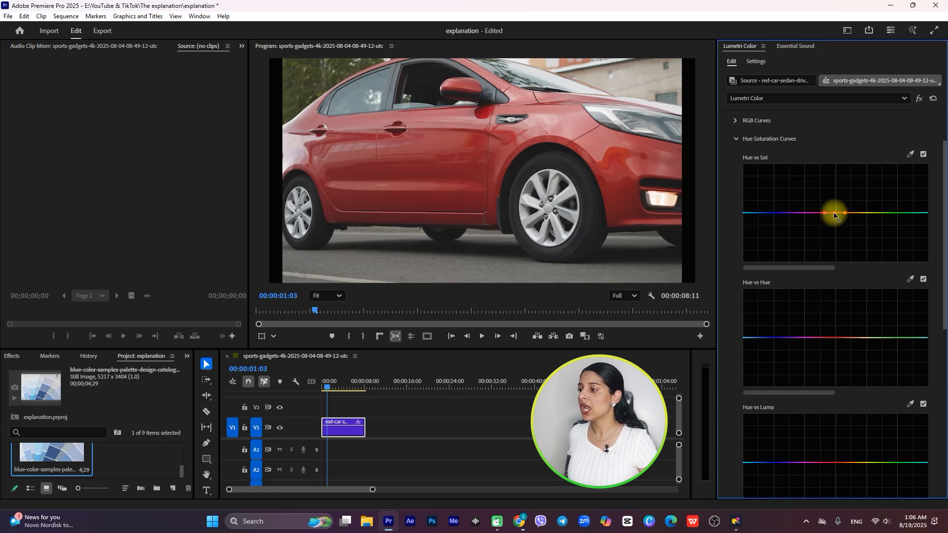
pyautogui.moveTo(834, 212); pyautogui.dragTo(835, 171)
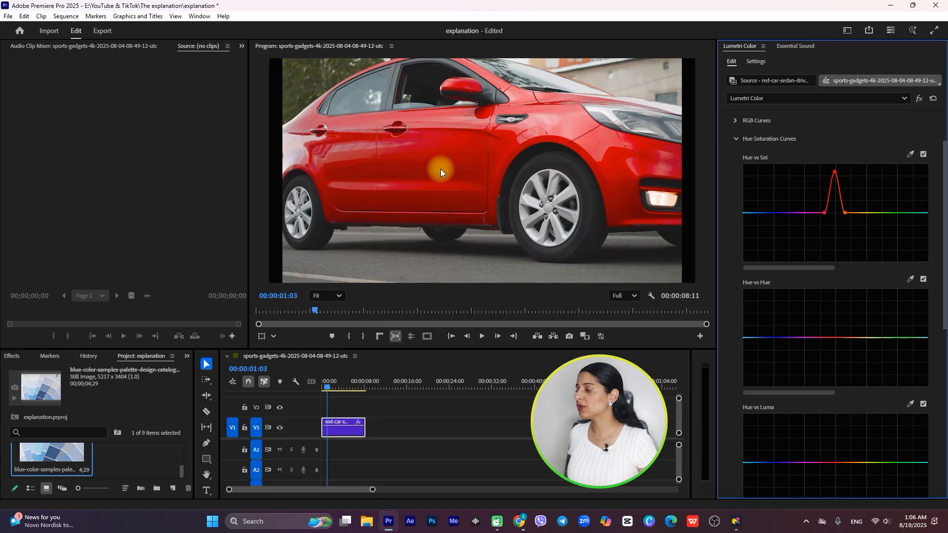
# - Lower the red point to the bottom of Hue vs Sat to turn the car grey, and settle it slightly below the line
pyautogui.moveTo(836, 169); pyautogui.dragTo(838, 236)
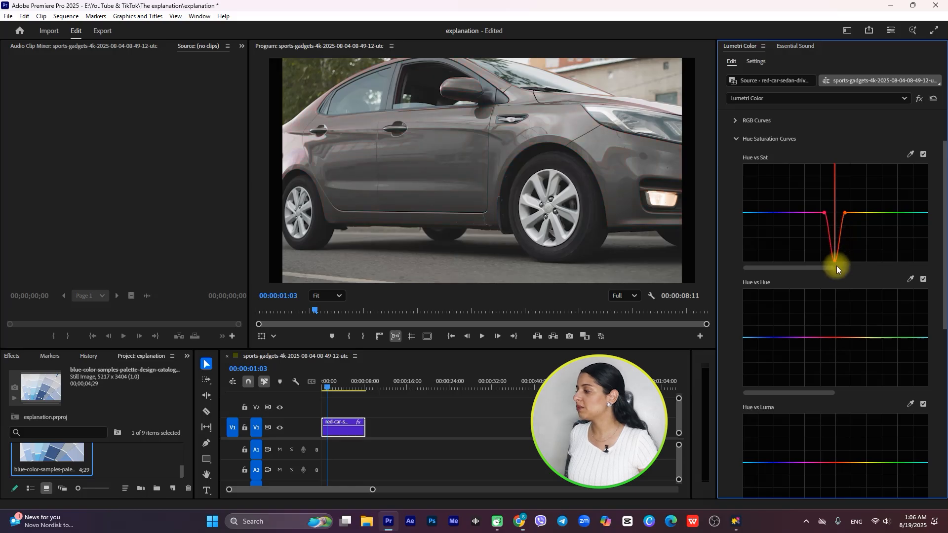
pyautogui.moveTo(836, 235); pyautogui.dragTo(837, 264)
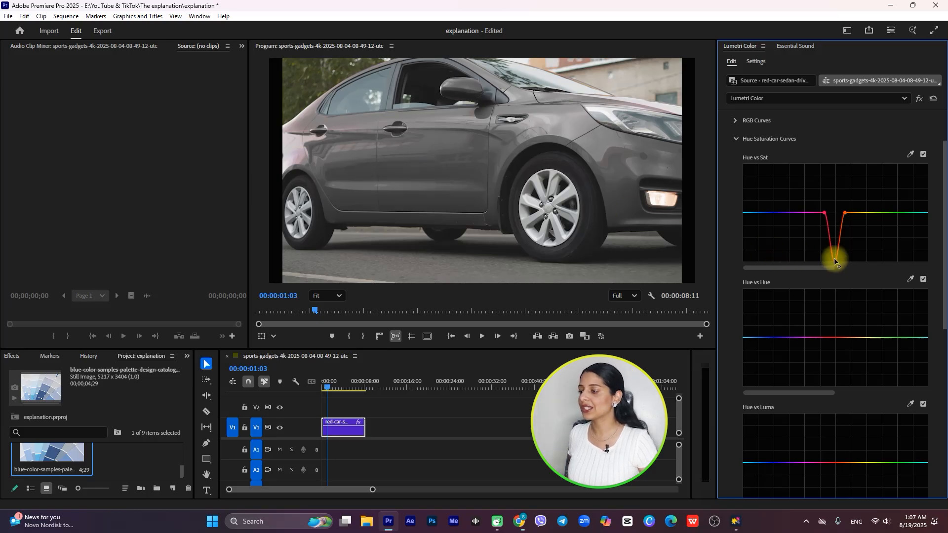
pyautogui.moveTo(834, 259); pyautogui.dragTo(834, 228)
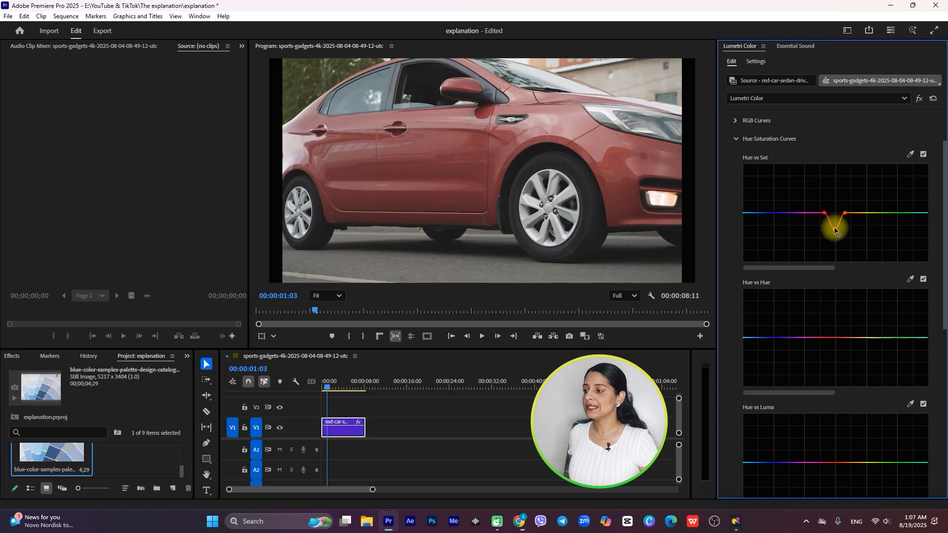
# - Reset the Hue vs Sat curve and undo the reset, and switch the curve off and on to compare the car's colour
pyautogui.doubleClick(835, 230)
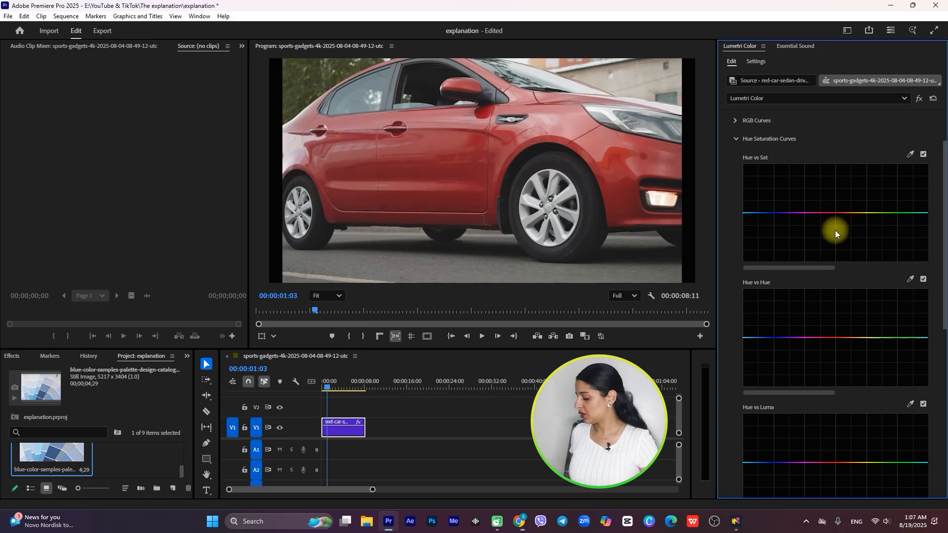
pyautogui.hotkey('ctrl', 'z')
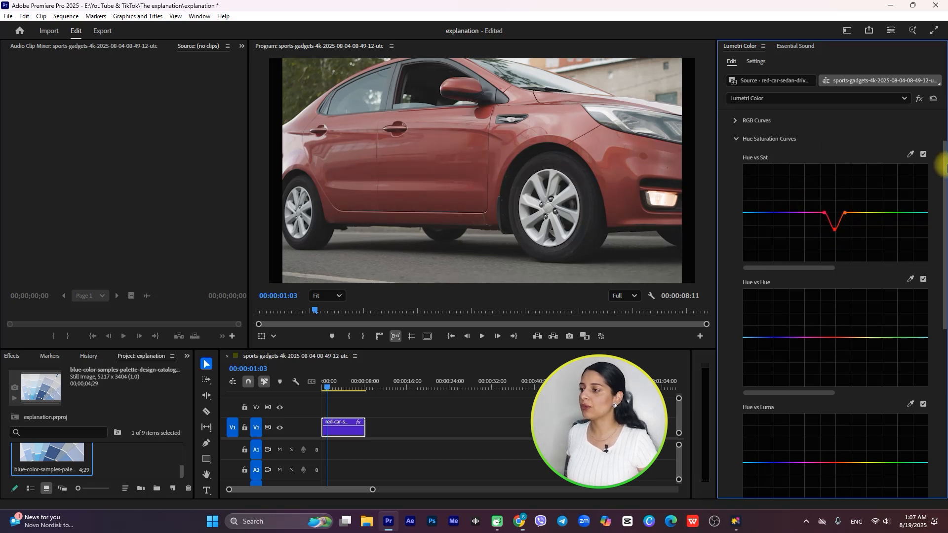
pyautogui.click(923, 156)
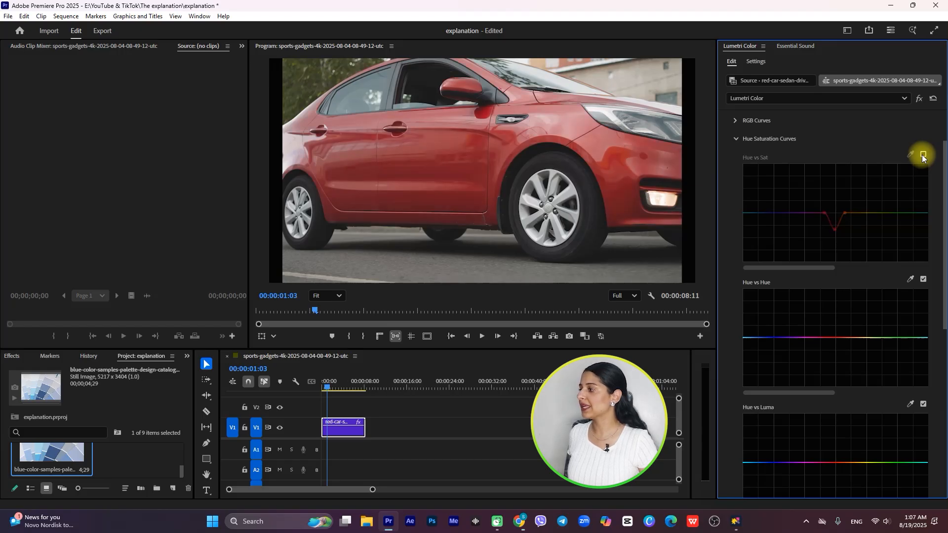
pyautogui.click(923, 155)
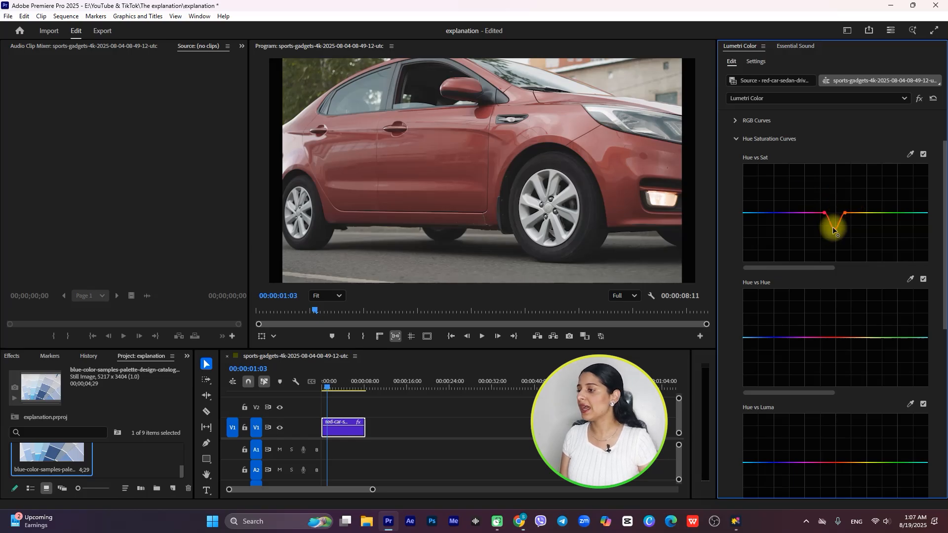
# - Raise the red point well above the Hue vs Sat line and sample the car door's paint for Hue vs Hue
pyautogui.moveTo(835, 229); pyautogui.dragTo(835, 182)
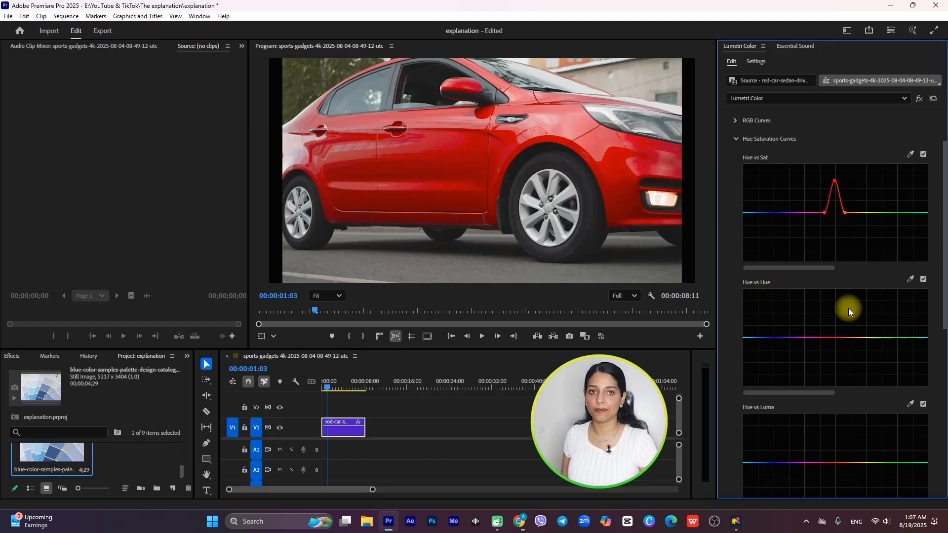
pyautogui.click(909, 280)
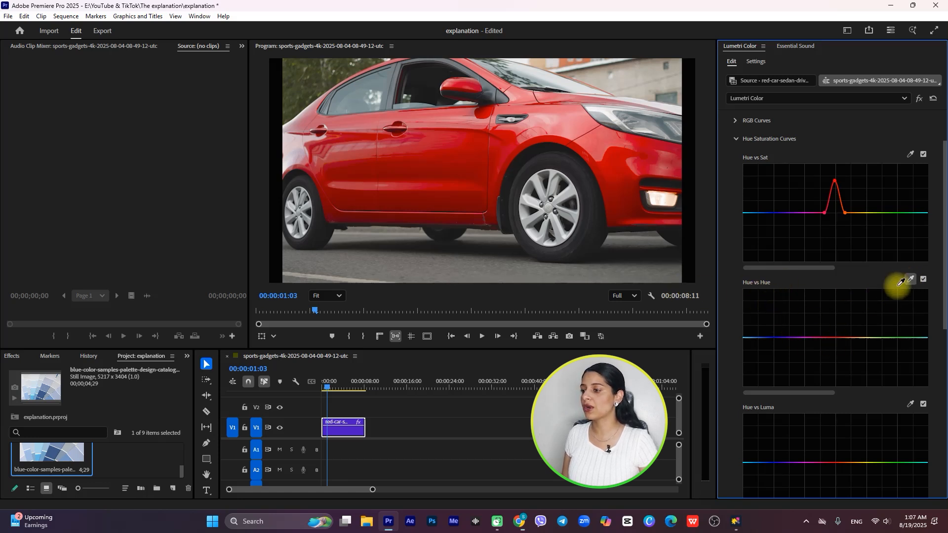
pyautogui.click(449, 170)
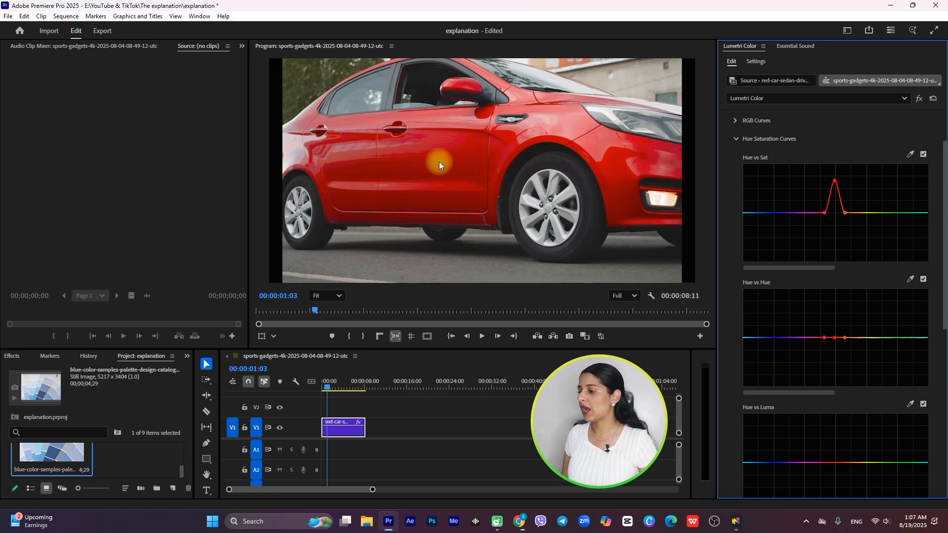
# - Nudge the red Hue vs Sat peak slightly, and raise the middle red point of Hue vs Hue to turn the car blue
pyautogui.click(834, 339)
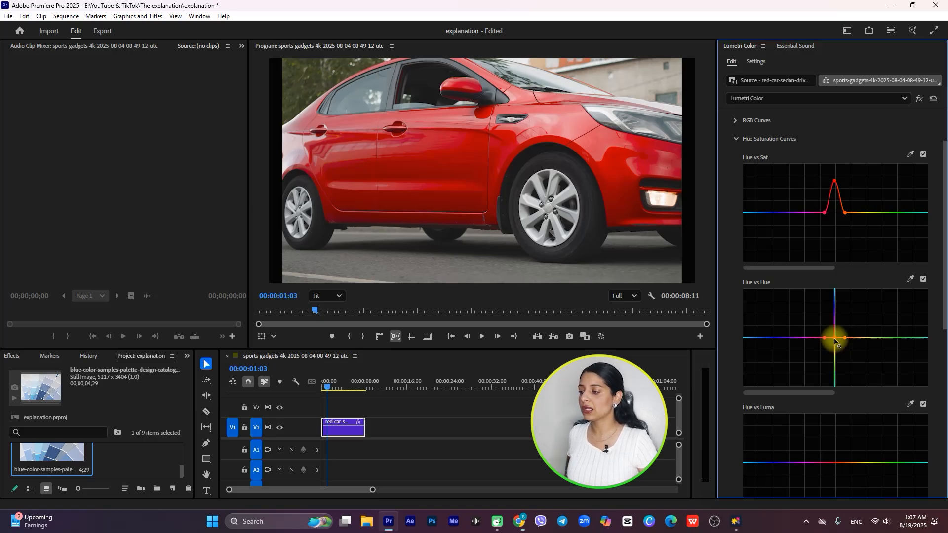
pyautogui.click(834, 181)
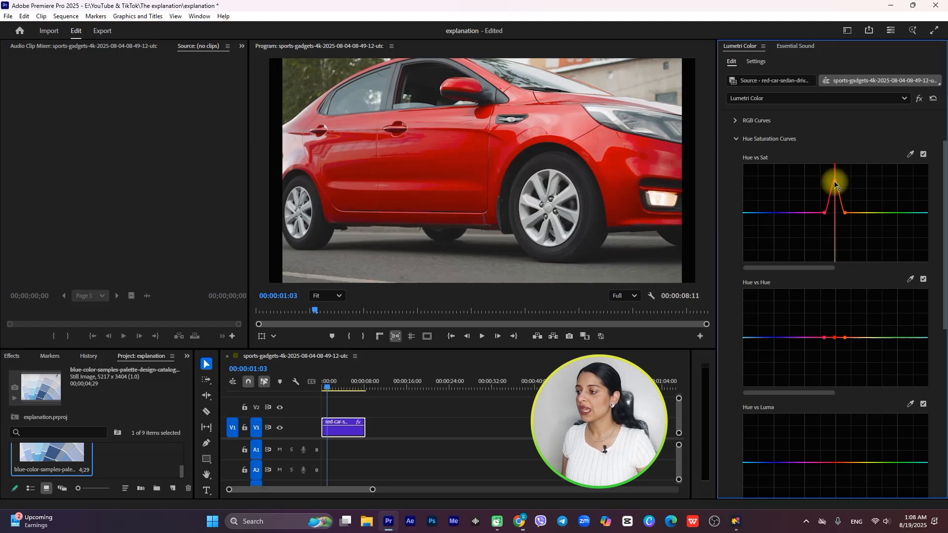
pyautogui.moveTo(835, 180)
pyautogui.mouseDown()
pyautogui.moveTo(833, 255)
pyautogui.moveTo(832, 181)
pyautogui.mouseUp()
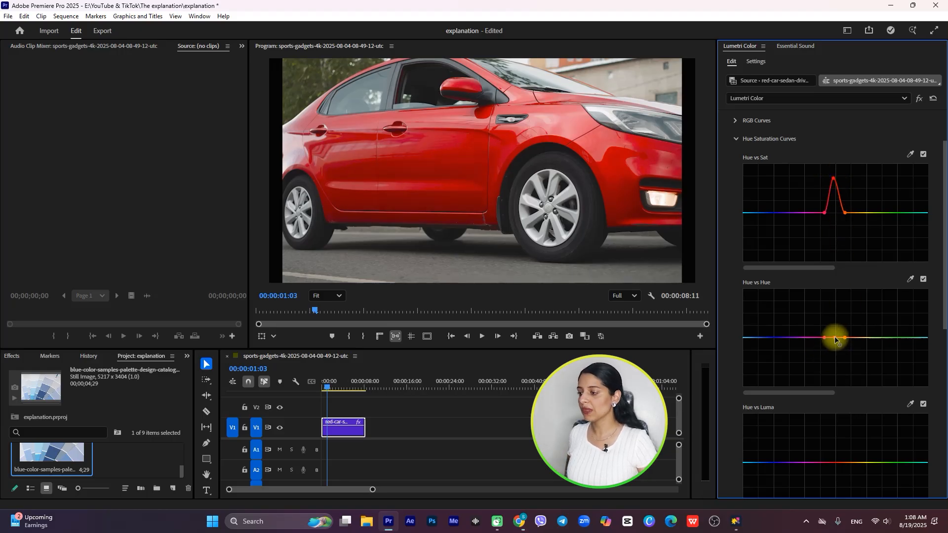
pyautogui.click(834, 339)
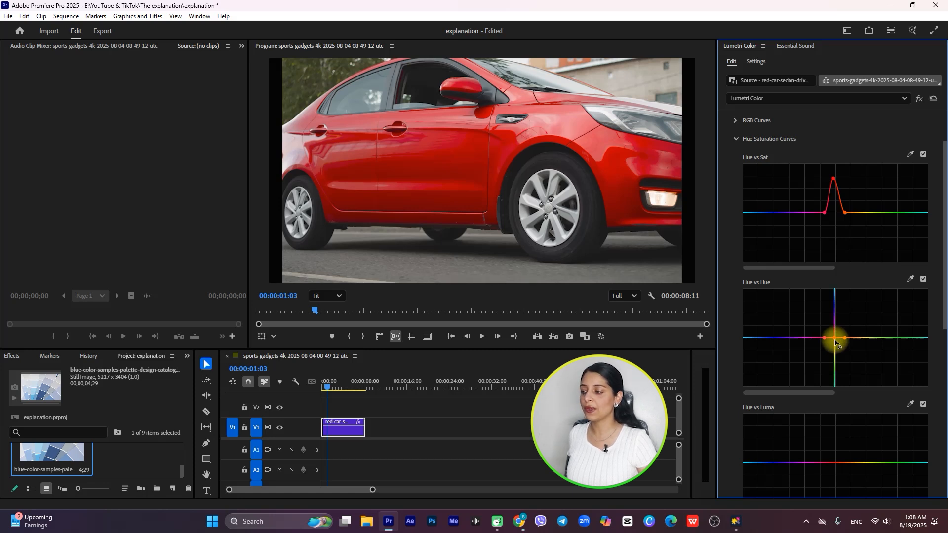
pyautogui.moveTo(834, 339); pyautogui.dragTo(833, 306)
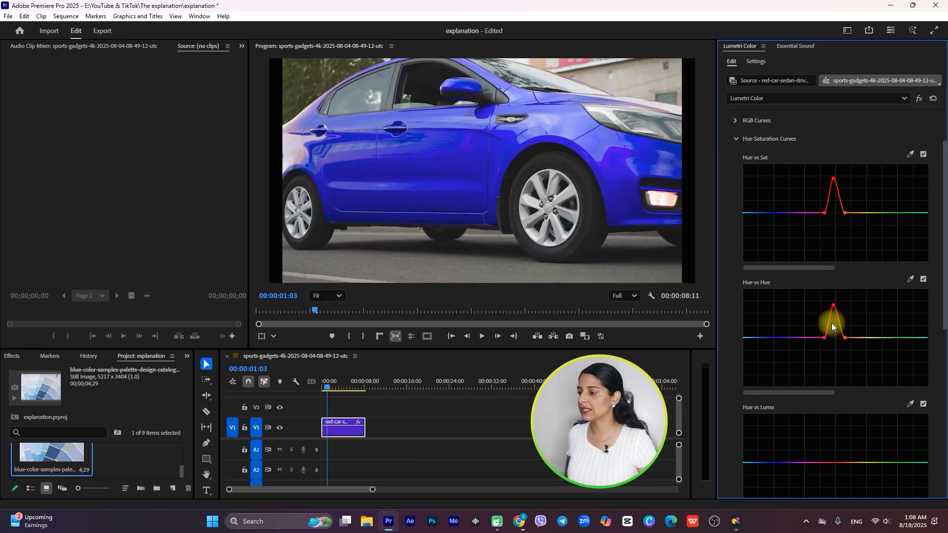
# - Lower the red Hue vs Sat point slightly below the line, and raise it to the top of the graph for a vivid blue
pyautogui.click(833, 177)
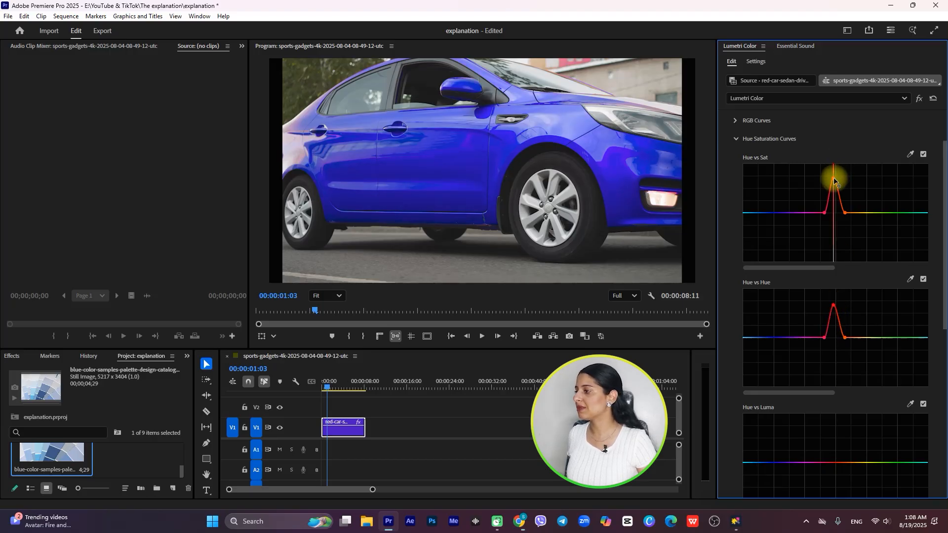
pyautogui.moveTo(833, 177); pyautogui.dragTo(837, 227)
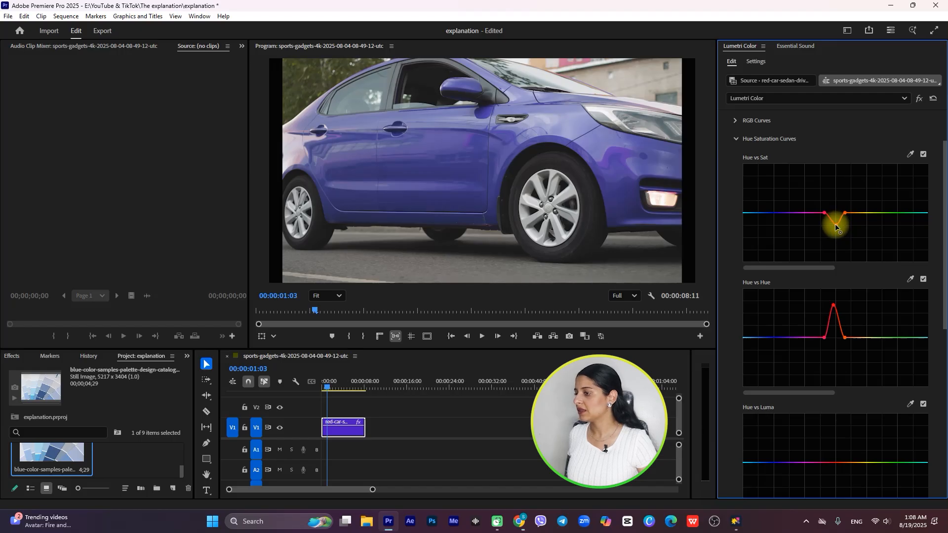
pyautogui.moveTo(835, 225); pyautogui.dragTo(832, 163)
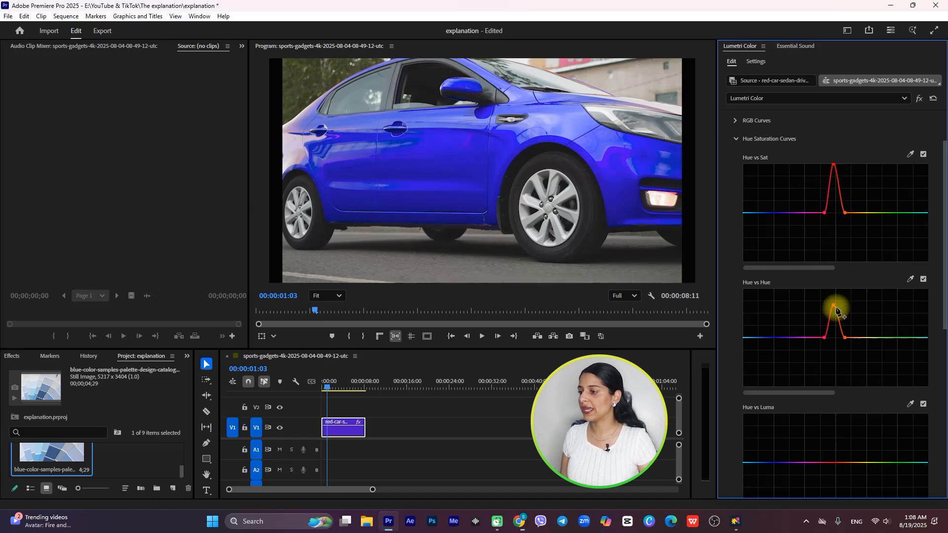
# - Switch the Hue vs Hue and Hue vs Sat curves off and on again to compare the car's colour
pyautogui.click(923, 278)
pyautogui.click(922, 156)
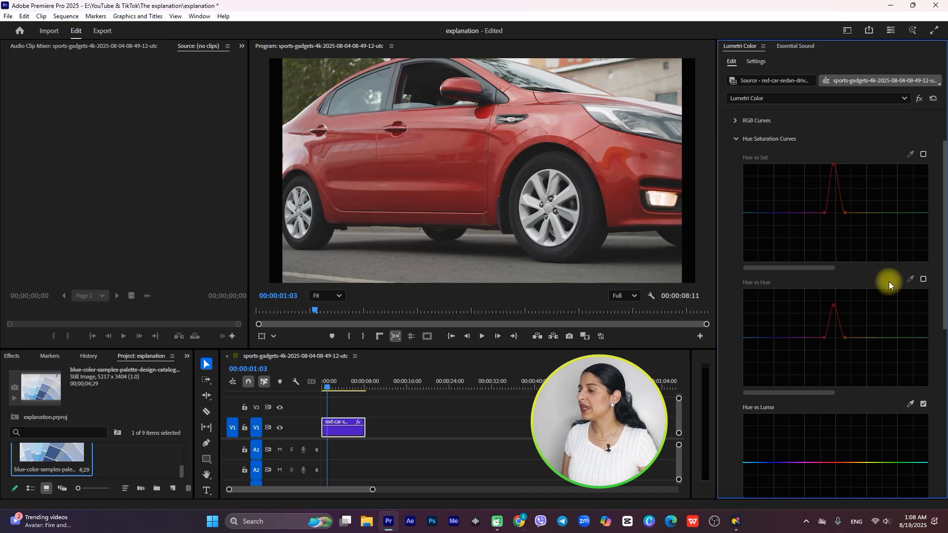
pyautogui.click(923, 154)
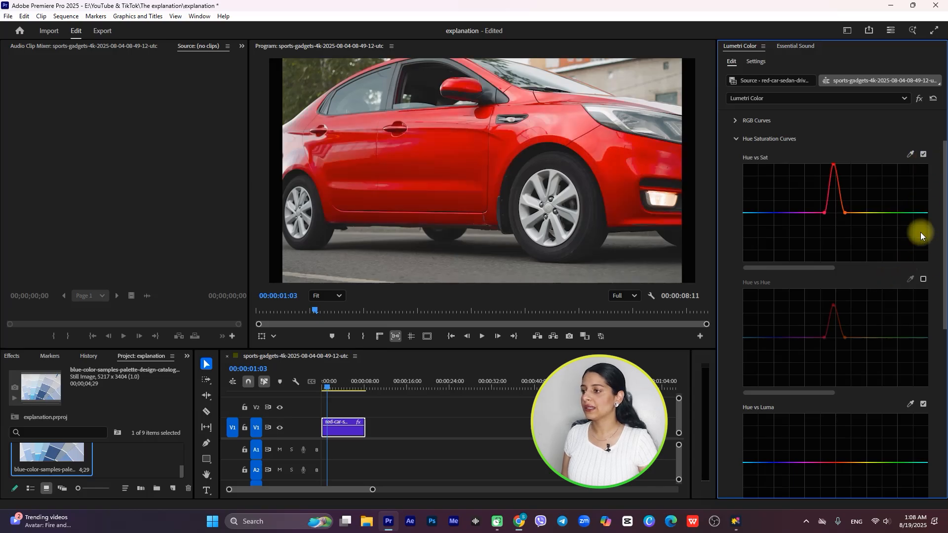
pyautogui.click(923, 280)
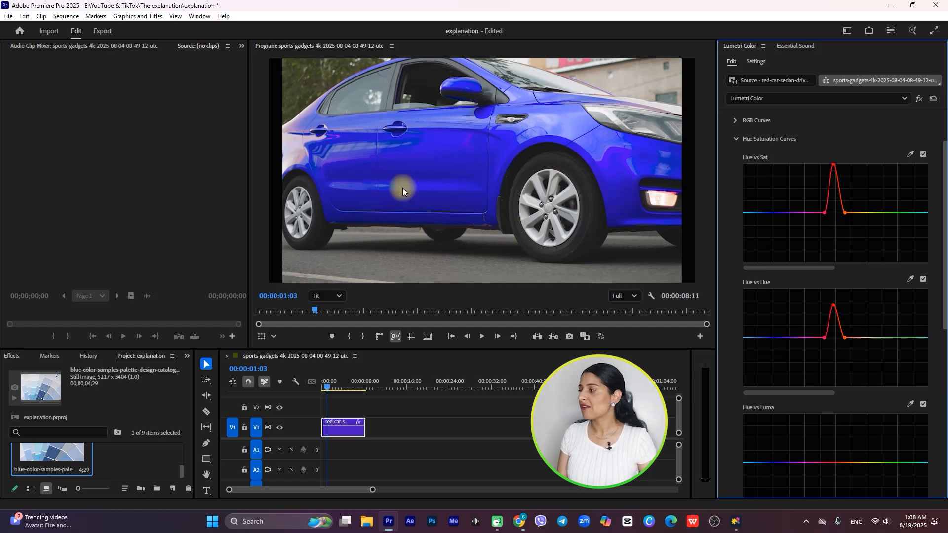
# - Place the sporty-child-standing wheat field clip after the car clip on V1, select it, and park the playhead at 00:00:15:12
pyautogui.scroll(-4, 864, 333)
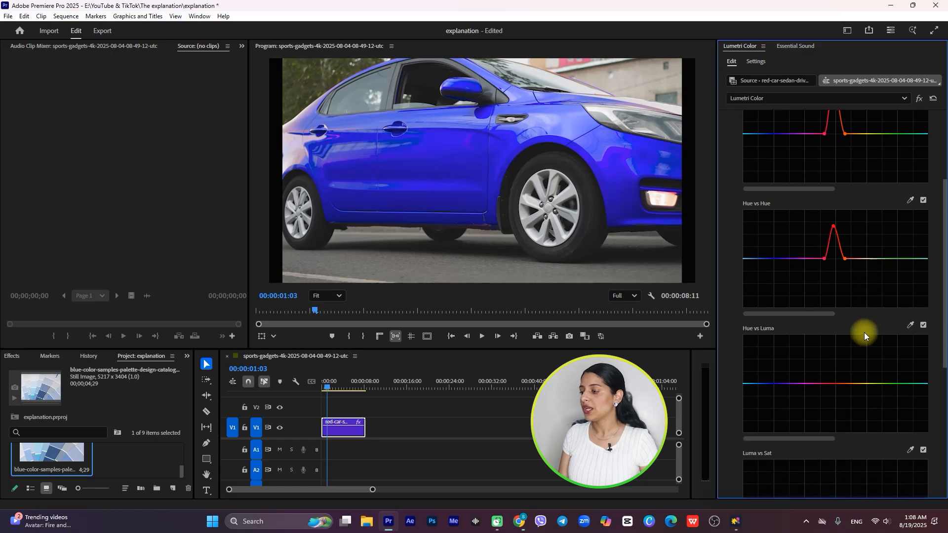
pyautogui.scroll(-1, 860, 330)
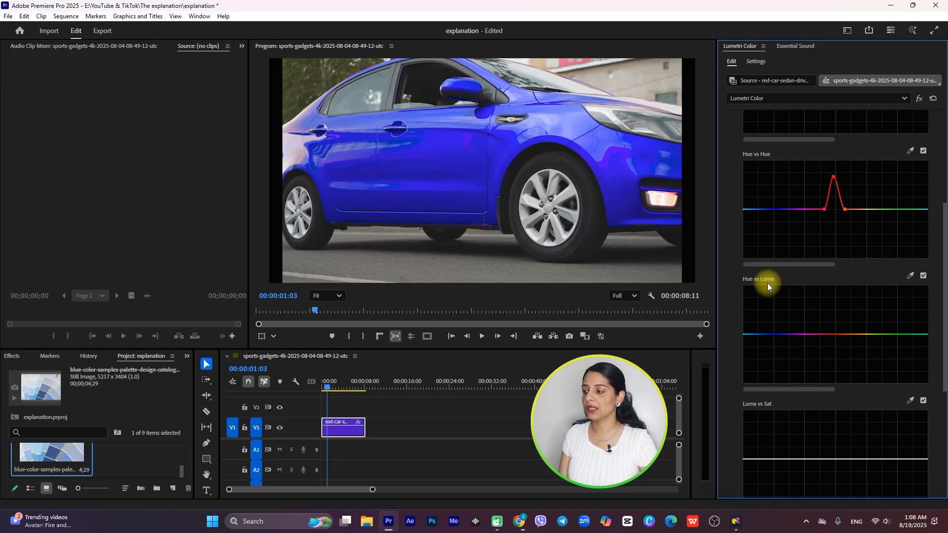
pyautogui.scroll(-2, 102, 456)
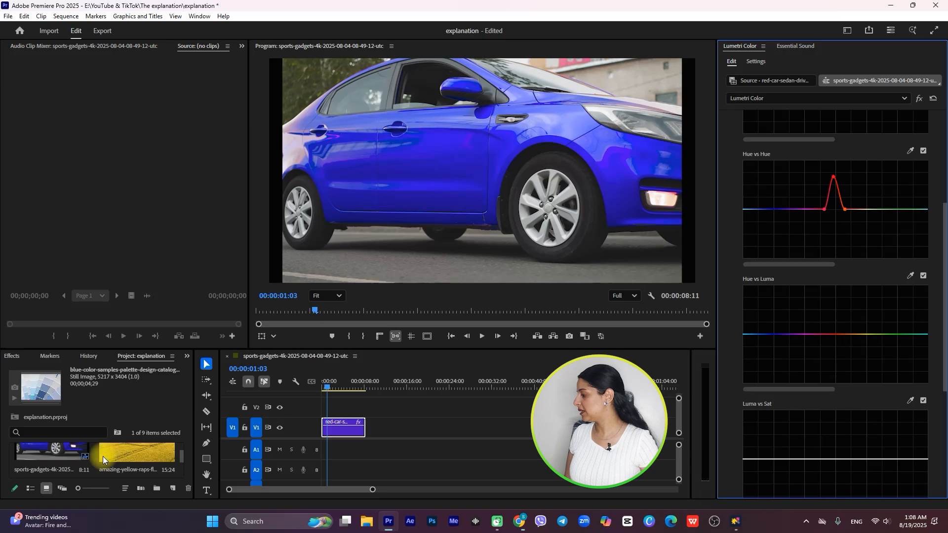
pyautogui.moveTo(137, 449); pyautogui.dragTo(420, 424)
pyautogui.click(432, 388)
pyautogui.click(427, 429)
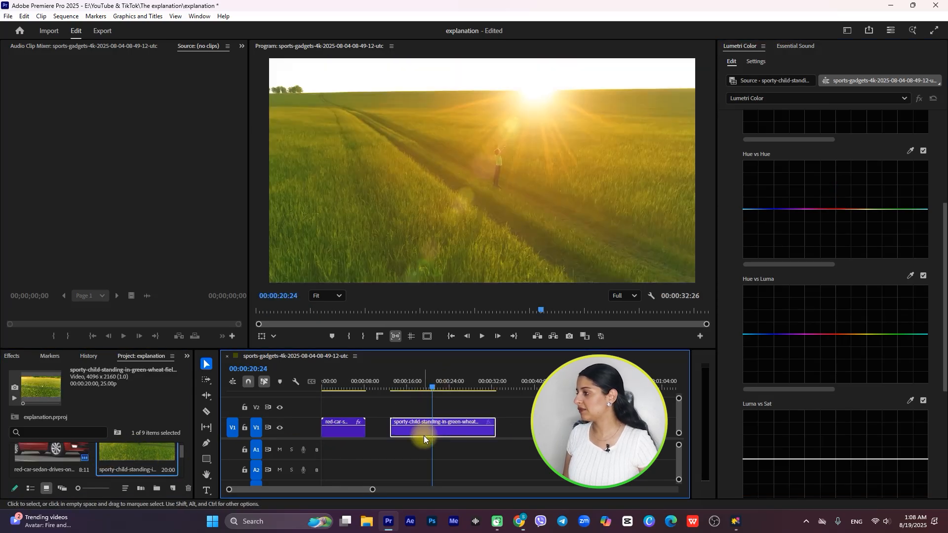
pyautogui.moveTo(440, 392); pyautogui.dragTo(406, 410)
# - Sample the yellow far part of the field for Hue vs Luma, and raise the middle point, settling it slightly above the line
pyautogui.scroll(3, 820, 242)
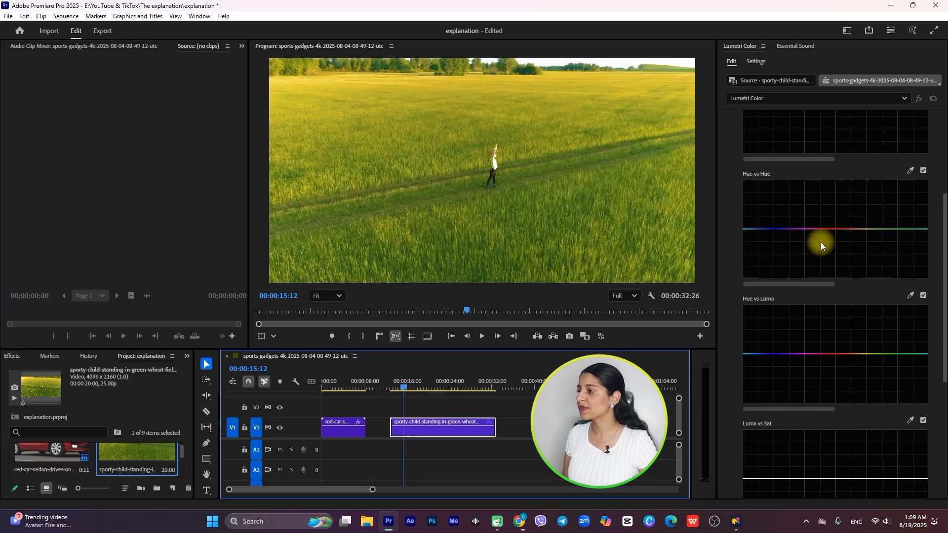
pyautogui.scroll(-1, 827, 272)
pyautogui.scroll(-1, 834, 291)
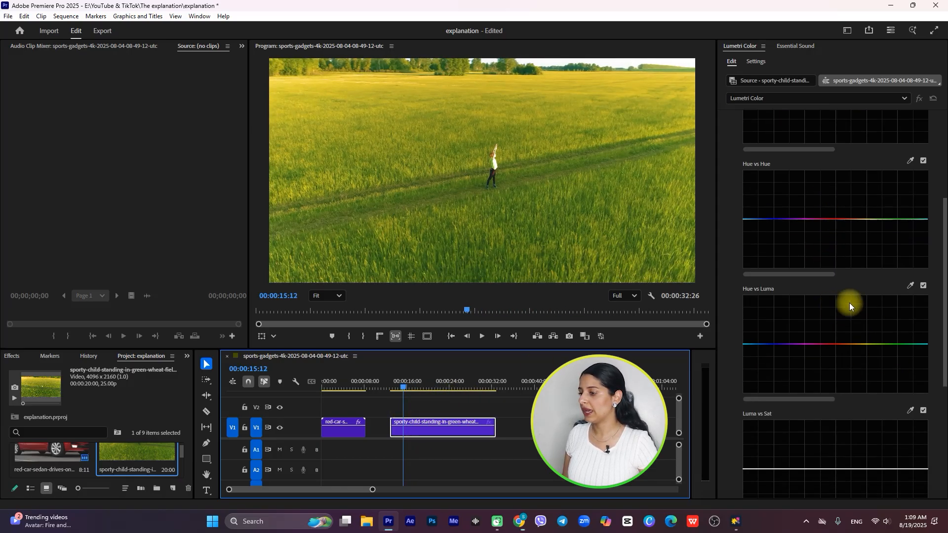
pyautogui.click(911, 285)
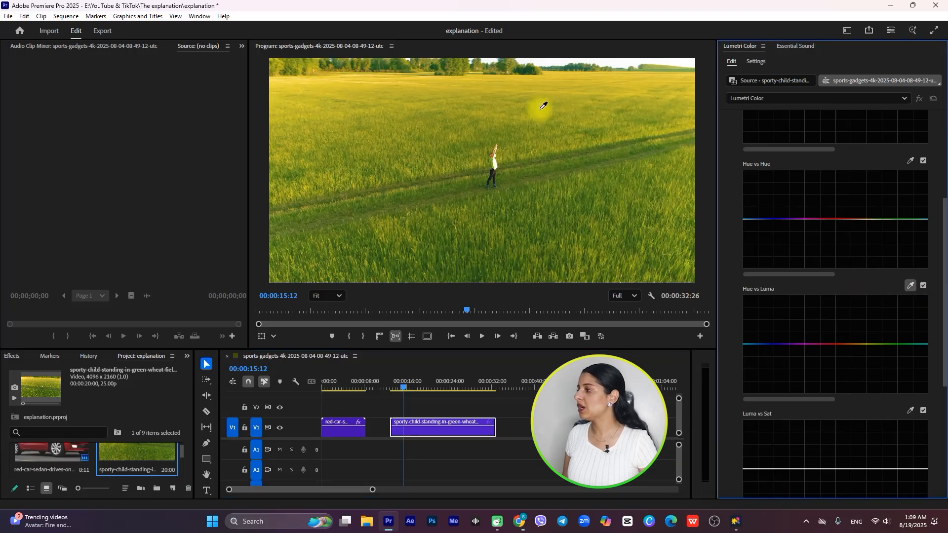
pyautogui.click(558, 80)
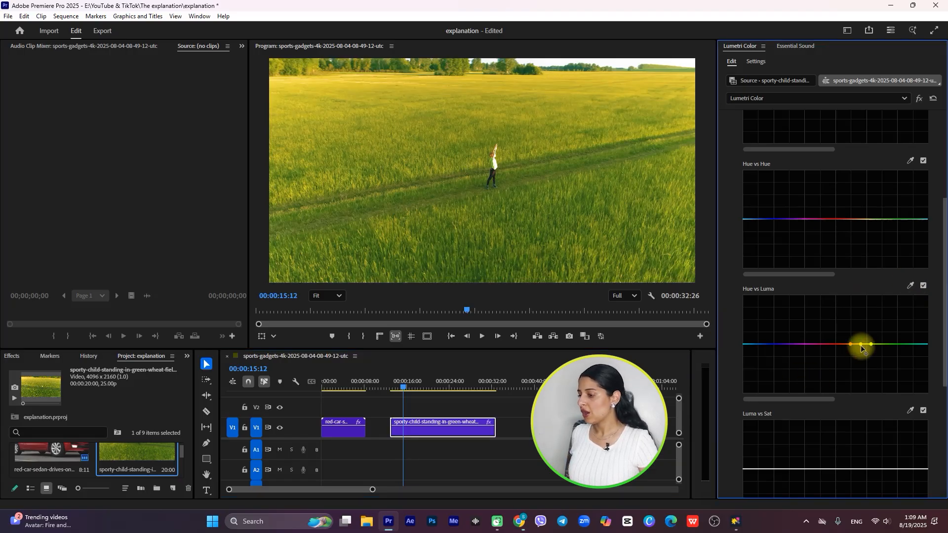
pyautogui.moveTo(861, 345)
pyautogui.mouseDown()
pyautogui.moveTo(860, 305)
pyautogui.moveTo(860, 336)
pyautogui.mouseUp()
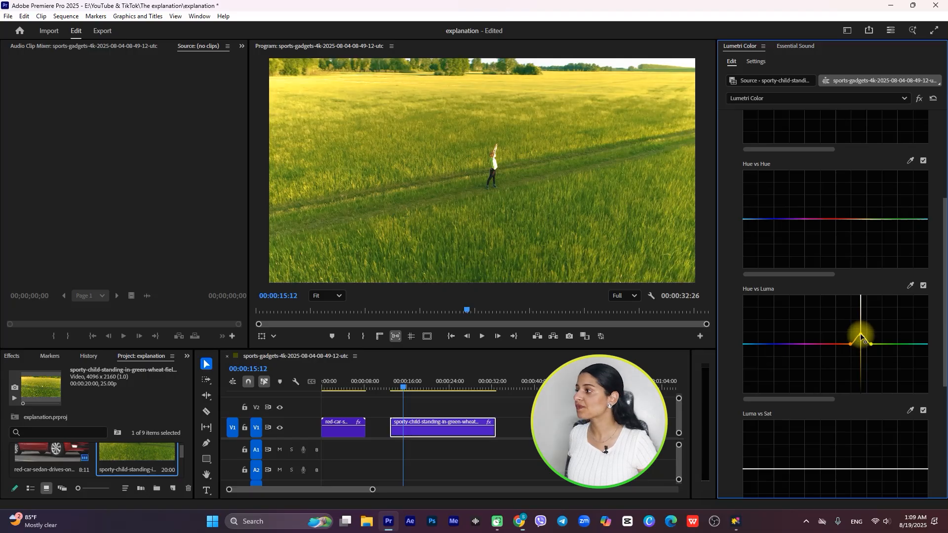
pyautogui.moveTo(860, 333); pyautogui.dragTo(860, 318)
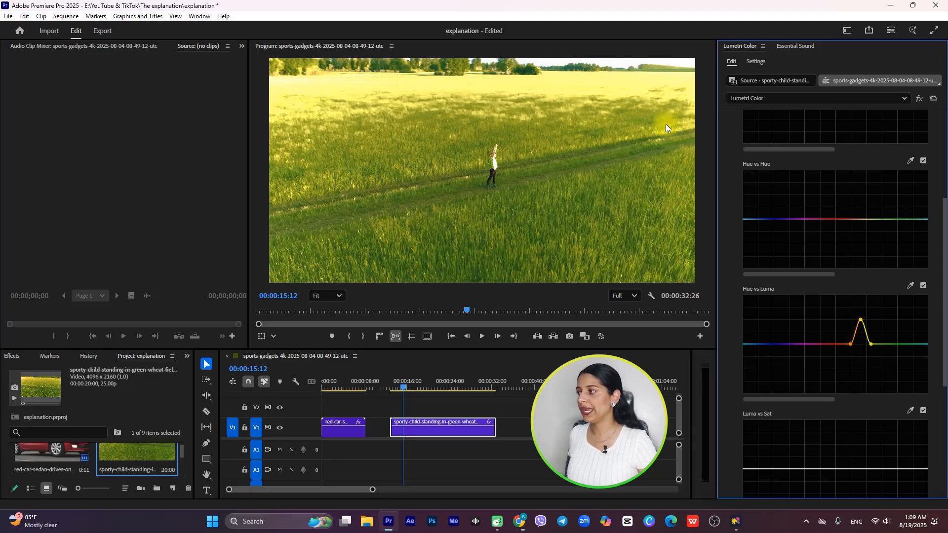
pyautogui.moveTo(861, 319); pyautogui.dragTo(861, 337)
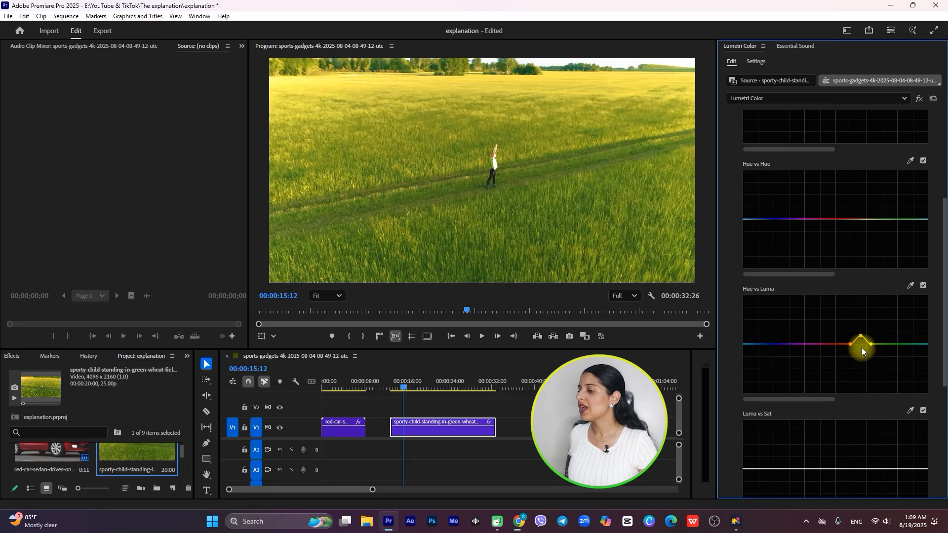
# - Settle a Hue vs Luma point sampled from the green foreground grass just below the line, and compare with the curve off and on
pyautogui.click(910, 286)
pyautogui.click(534, 223)
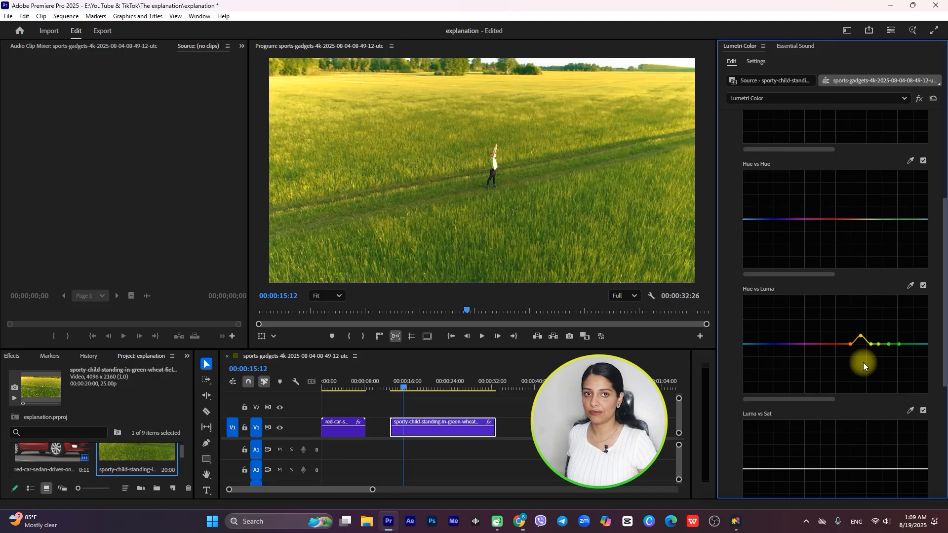
pyautogui.moveTo(889, 345)
pyautogui.mouseDown()
pyautogui.moveTo(887, 324)
pyautogui.moveTo(888, 356)
pyautogui.mouseUp()
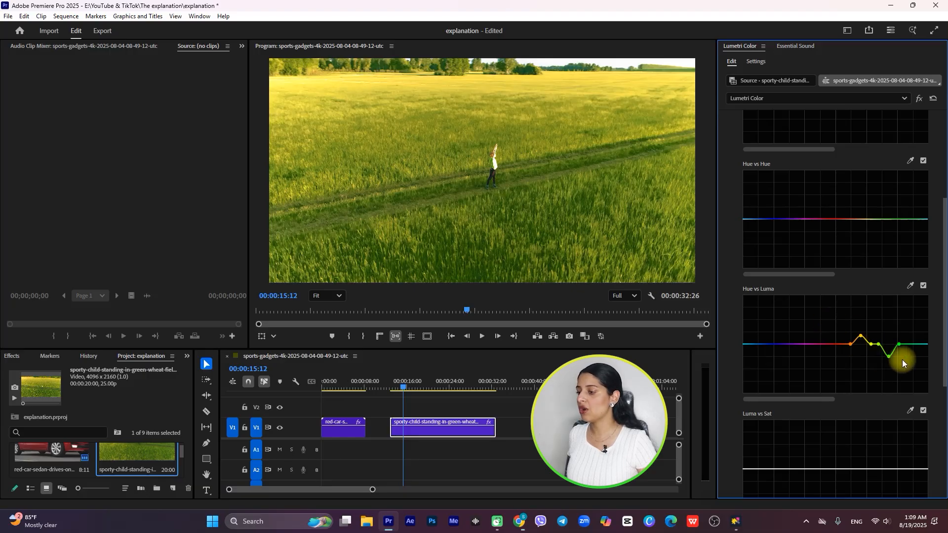
pyautogui.moveTo(889, 354); pyautogui.dragTo(890, 346)
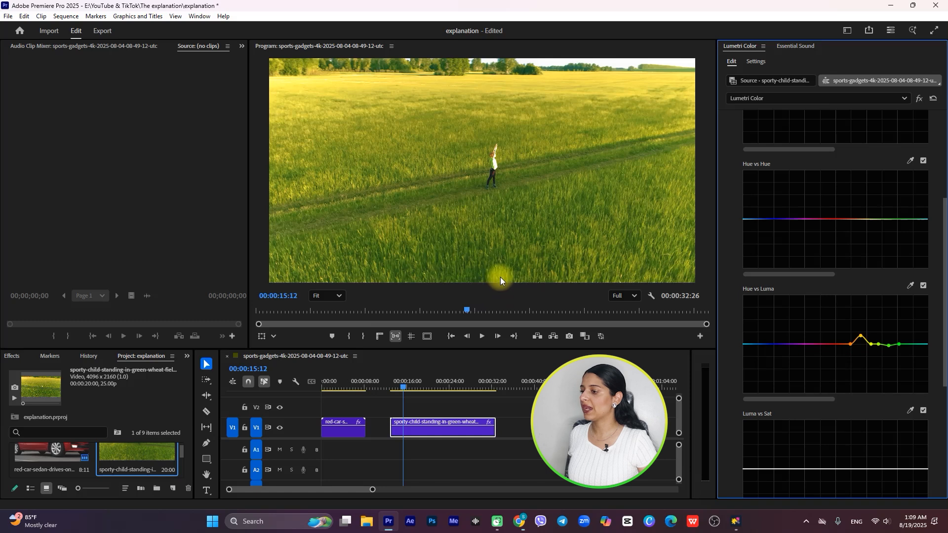
pyautogui.click(922, 287)
pyautogui.click(922, 286)
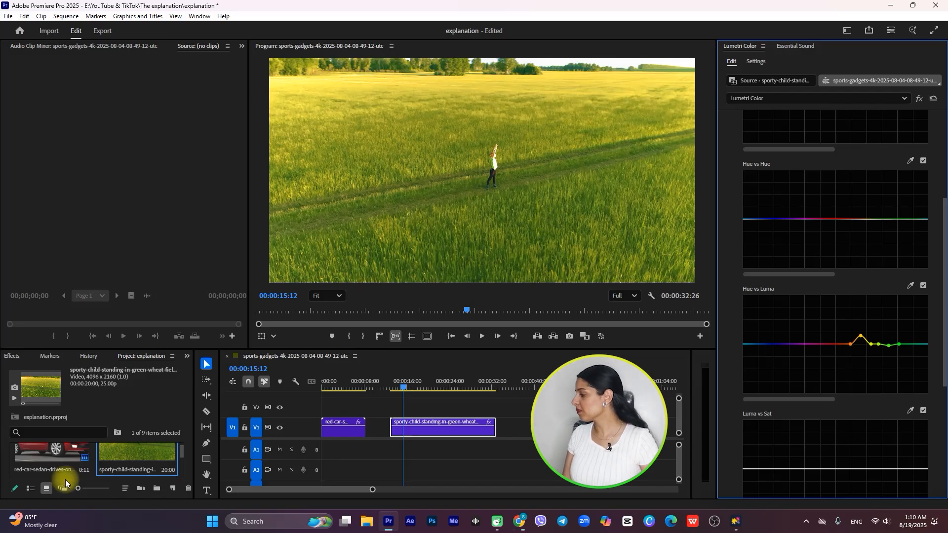
# - Place the beautiful-yellow-flowers clip after the wheat field clip on V1, move the playhead to 00:00:39:16, and select the clip
pyautogui.scroll(-3, 117, 456)
pyautogui.scroll(3, 116, 456)
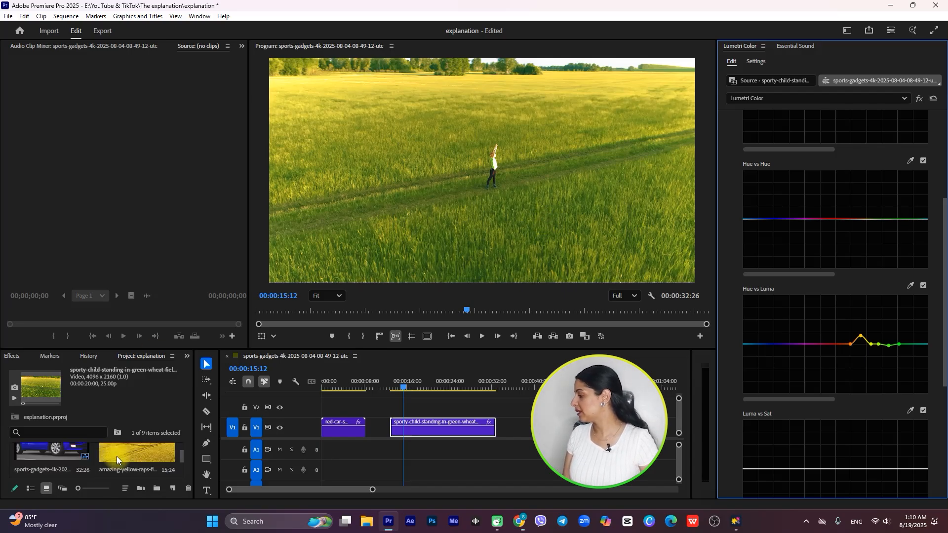
pyautogui.moveTo(62, 459); pyautogui.dragTo(508, 434)
pyautogui.click(531, 387)
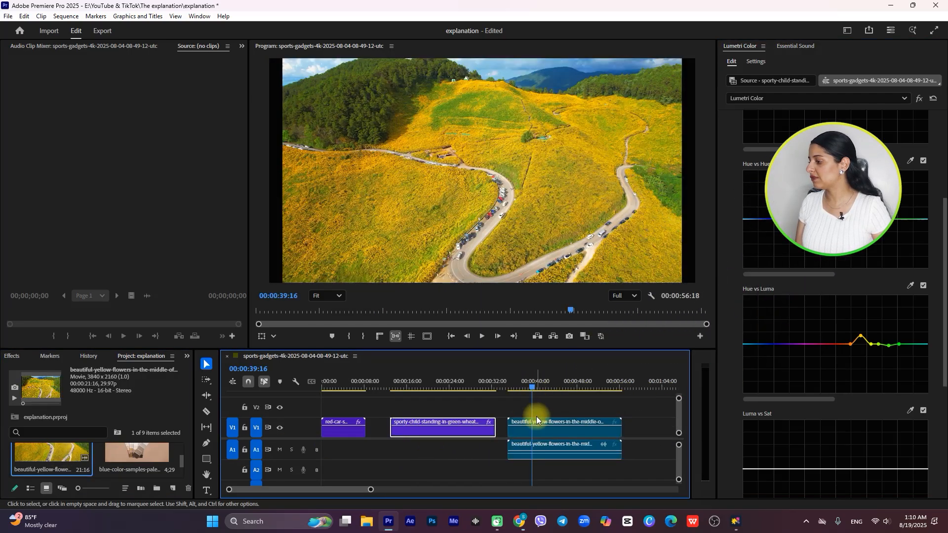
pyautogui.click(513, 428)
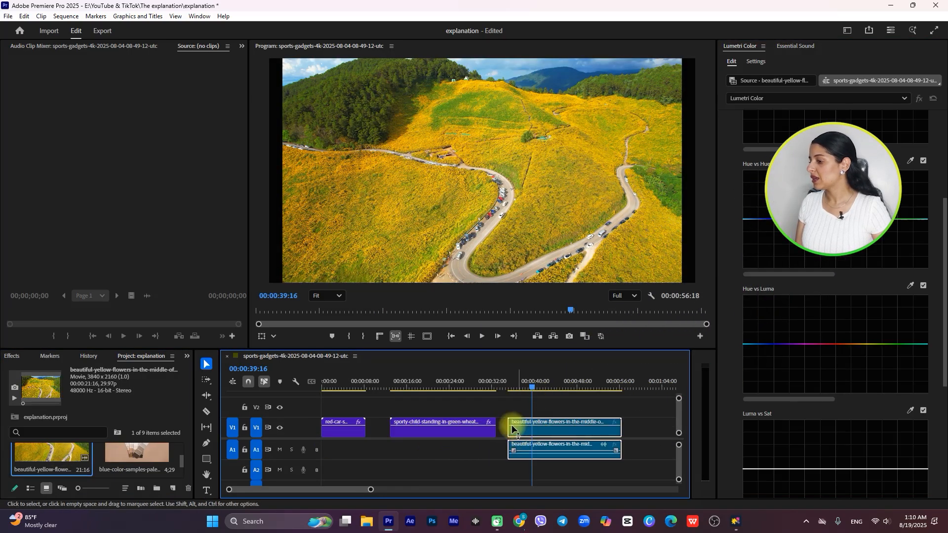
# - Sample the dark green trees on the hillside for Hue vs Luma and lower the middle point below the line
pyautogui.click(909, 285)
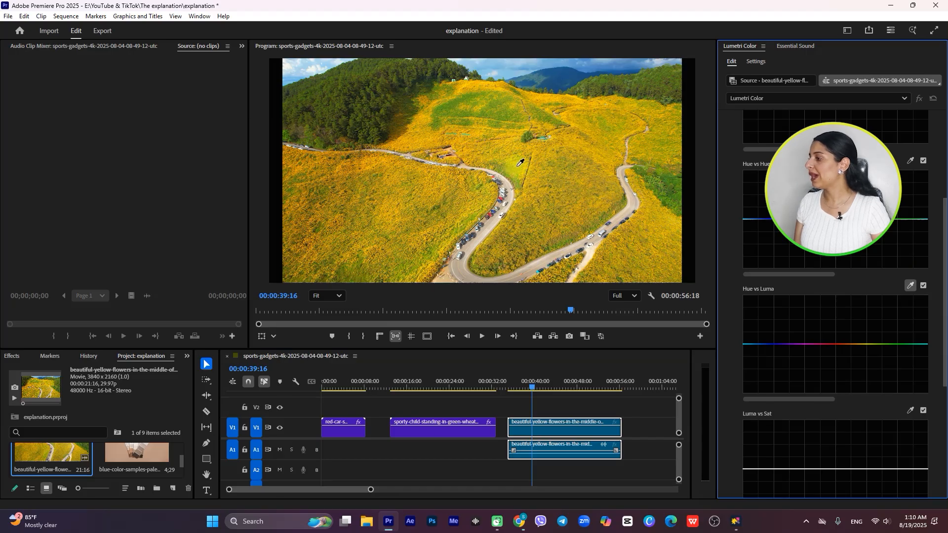
pyautogui.click(366, 121)
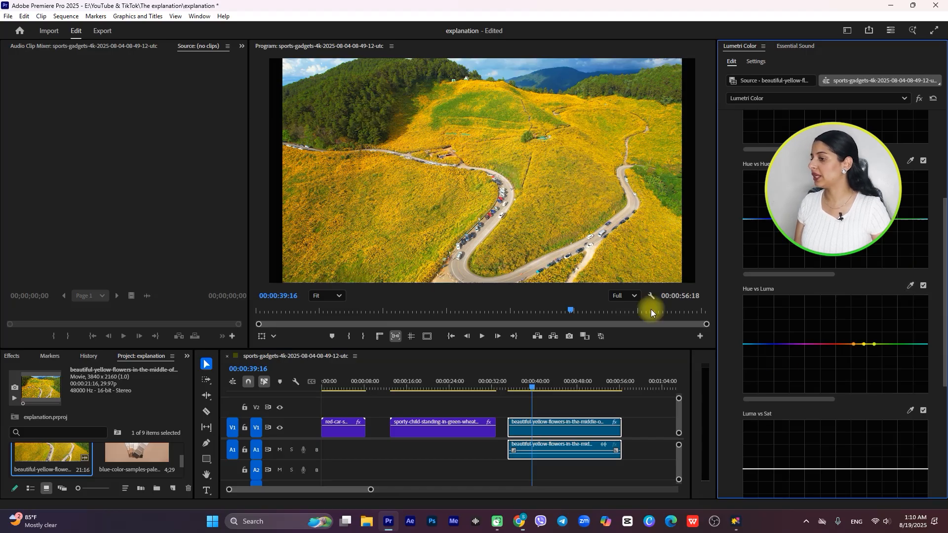
pyautogui.click(865, 344)
pyautogui.moveTo(865, 346)
pyautogui.mouseDown()
pyautogui.moveTo(863, 314)
pyautogui.moveTo(863, 360)
pyautogui.mouseUp()
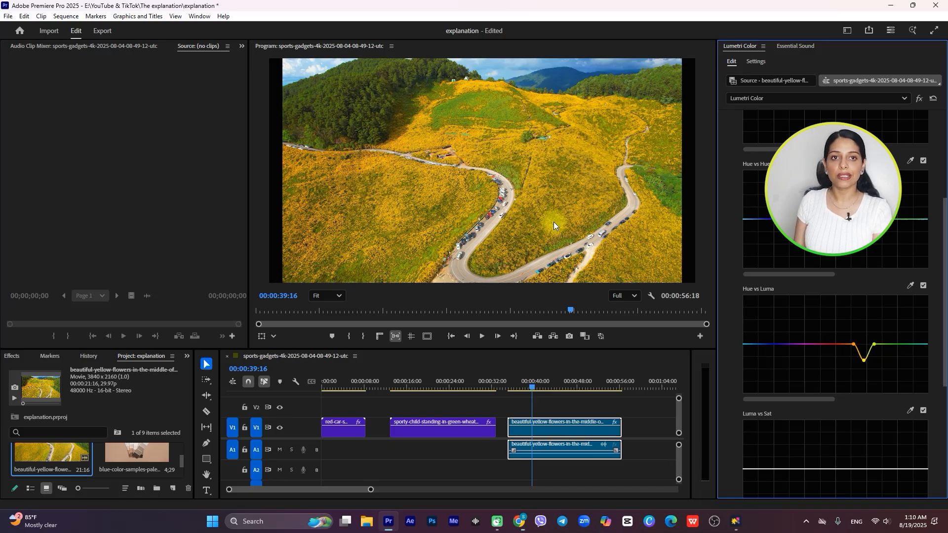
# - Add a shadow point and a highlight point to the yellow-flowers clip's Luma vs Sat curve, and raise the highlight point above the line
pyautogui.scroll(-3, 858, 399)
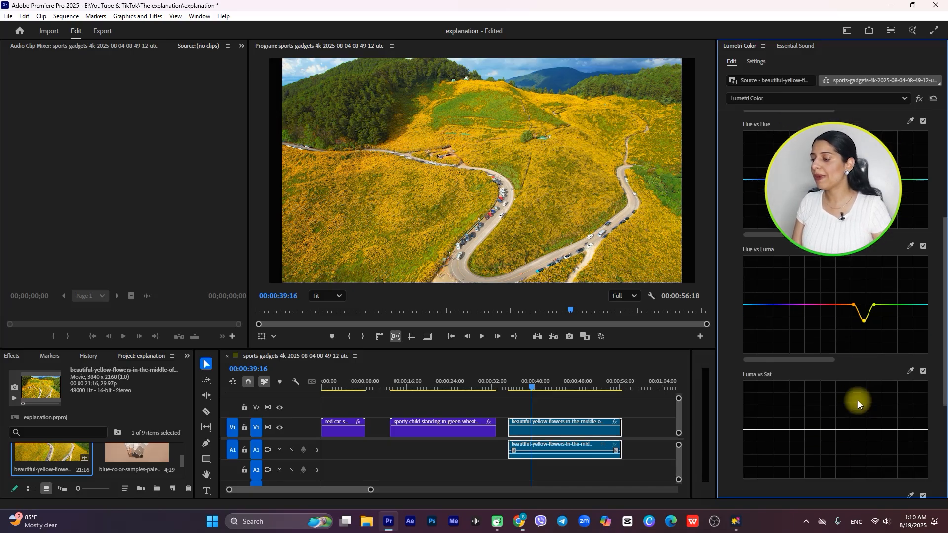
pyautogui.scroll(-3, 857, 396)
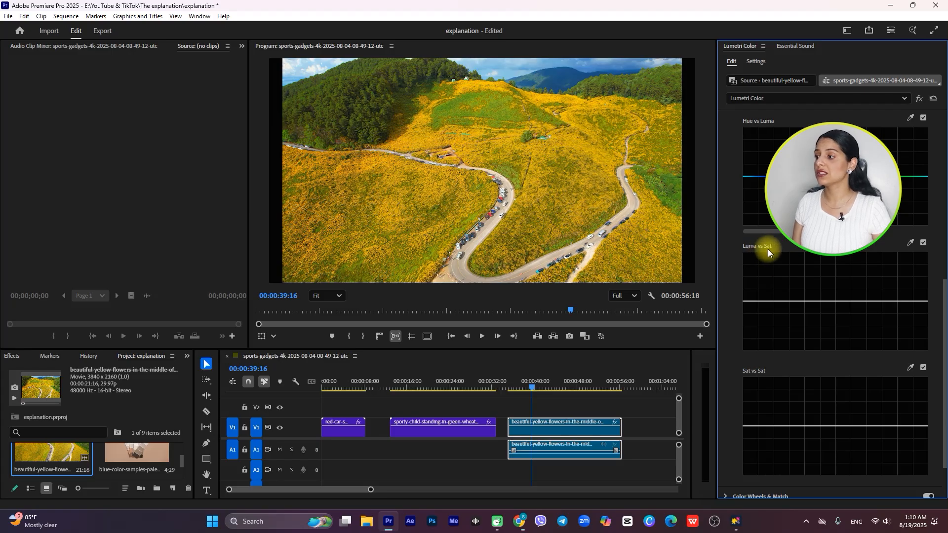
pyautogui.scroll(-2, 766, 356)
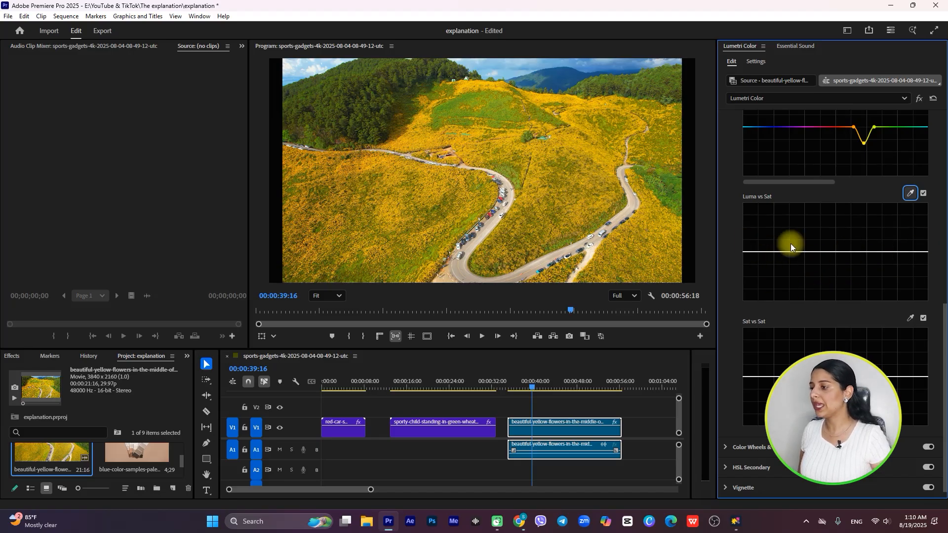
pyautogui.click(759, 252)
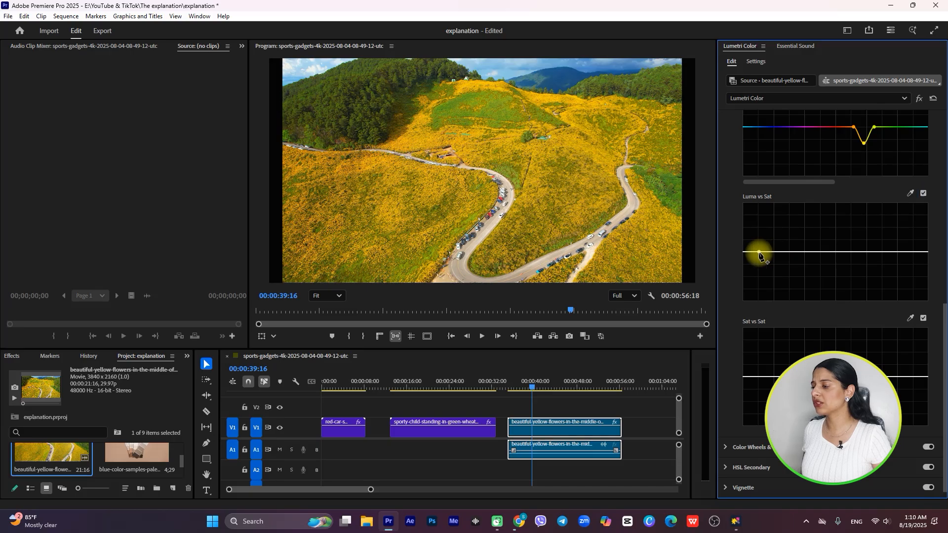
pyautogui.click(906, 252)
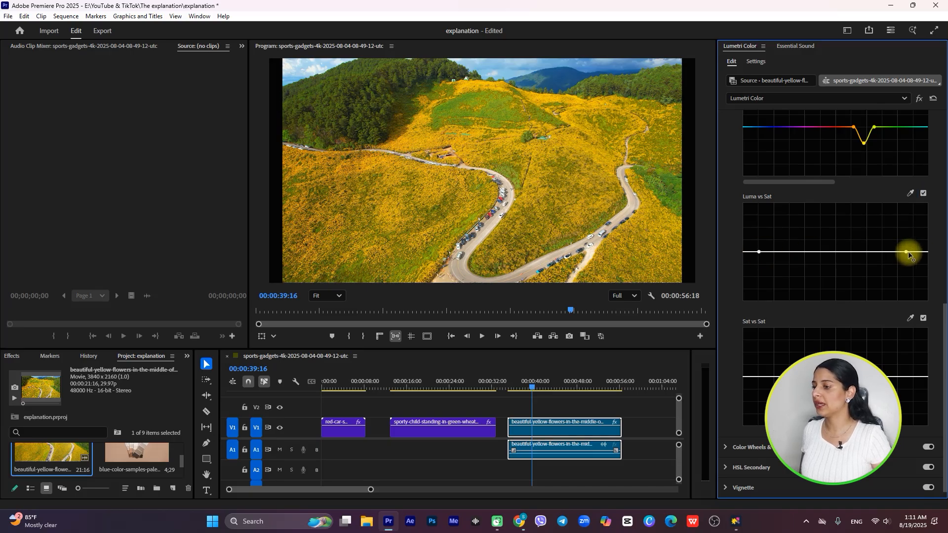
pyautogui.moveTo(906, 252); pyautogui.dragTo(907, 220)
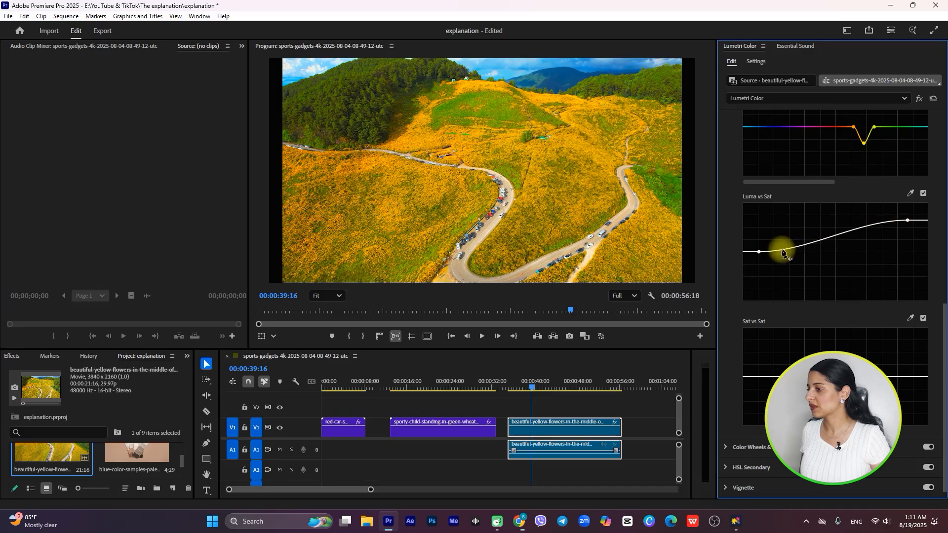
# - Lower the Luma vs Sat shadow point near the graph's floor, add a second low point beside it, and readjust the highlight point's height
pyautogui.moveTo(759, 252); pyautogui.dragTo(759, 288)
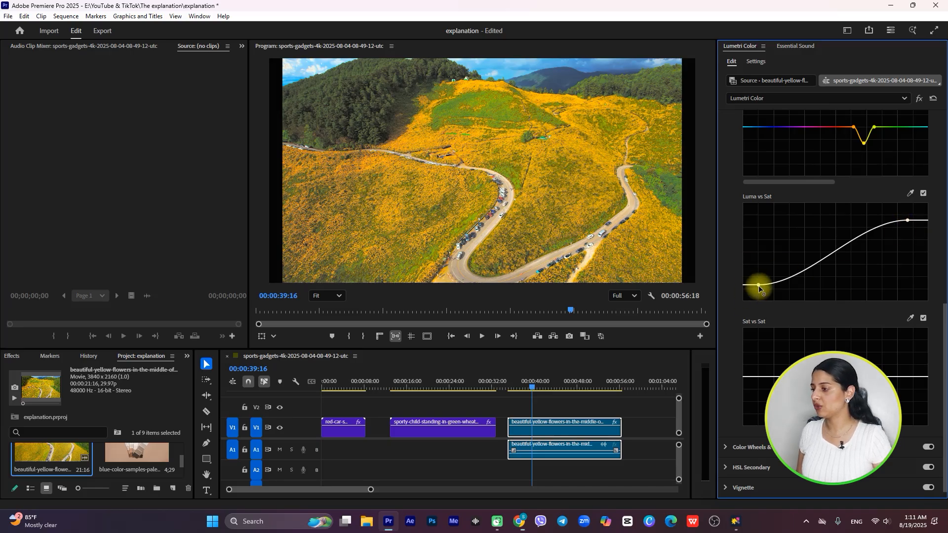
pyautogui.moveTo(758, 286); pyautogui.dragTo(757, 292)
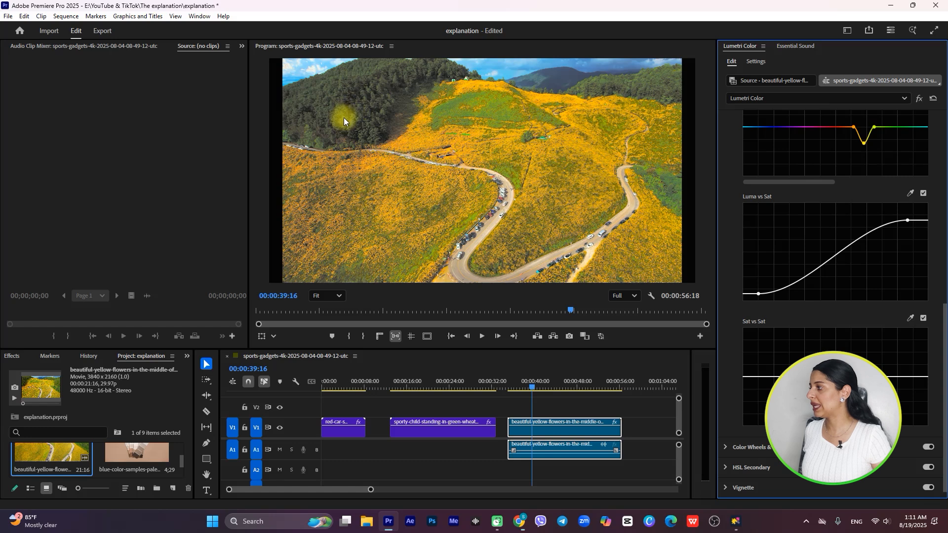
pyautogui.click(802, 280)
pyautogui.moveTo(801, 279); pyautogui.dragTo(800, 291)
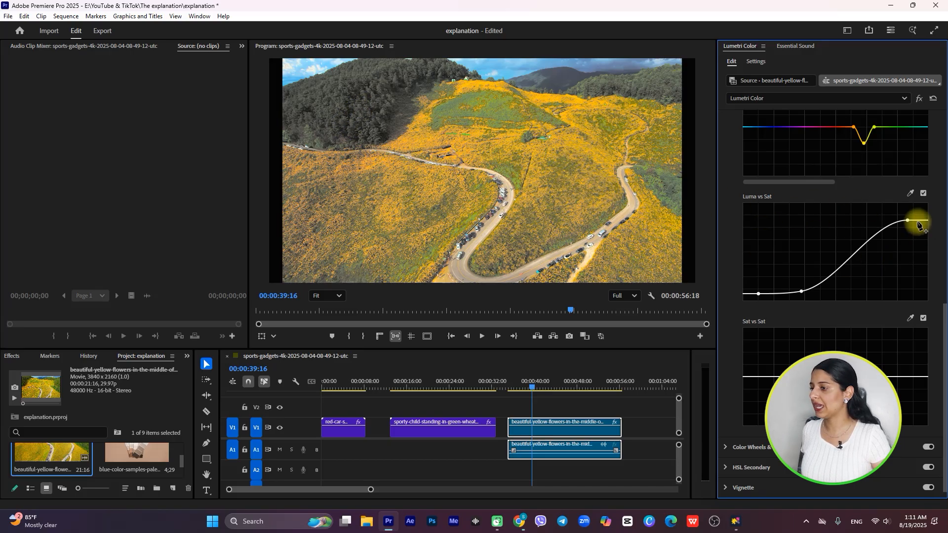
pyautogui.moveTo(908, 220)
pyautogui.mouseDown()
pyautogui.moveTo(907, 244)
pyautogui.moveTo(910, 202)
pyautogui.mouseUp()
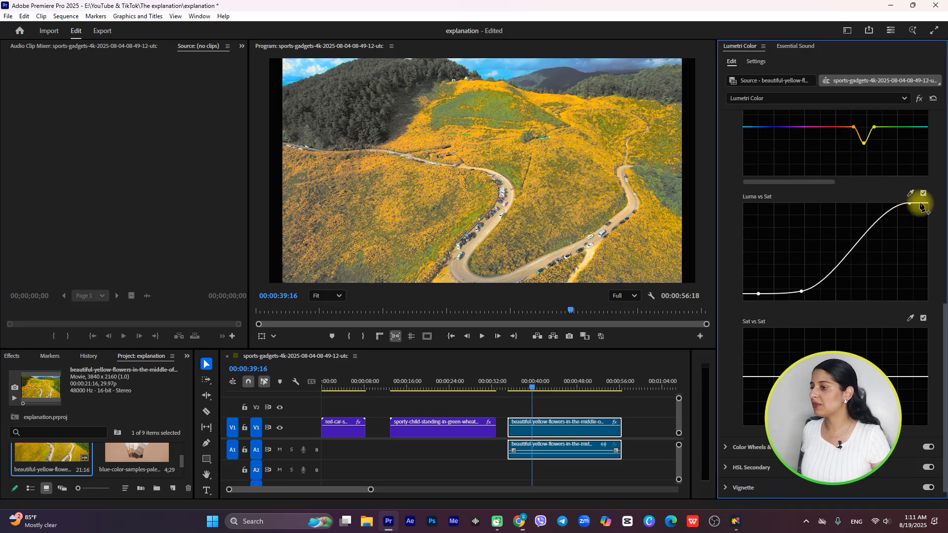
pyautogui.moveTo(910, 209); pyautogui.dragTo(910, 230)
# - Select the wheat field clip with the playhead at 00:00:15:23, and turn off its Hue vs Luma curve
pyautogui.click(456, 383)
pyautogui.click(455, 433)
pyautogui.moveTo(455, 390); pyautogui.dragTo(410, 413)
pyautogui.scroll(2, 905, 171)
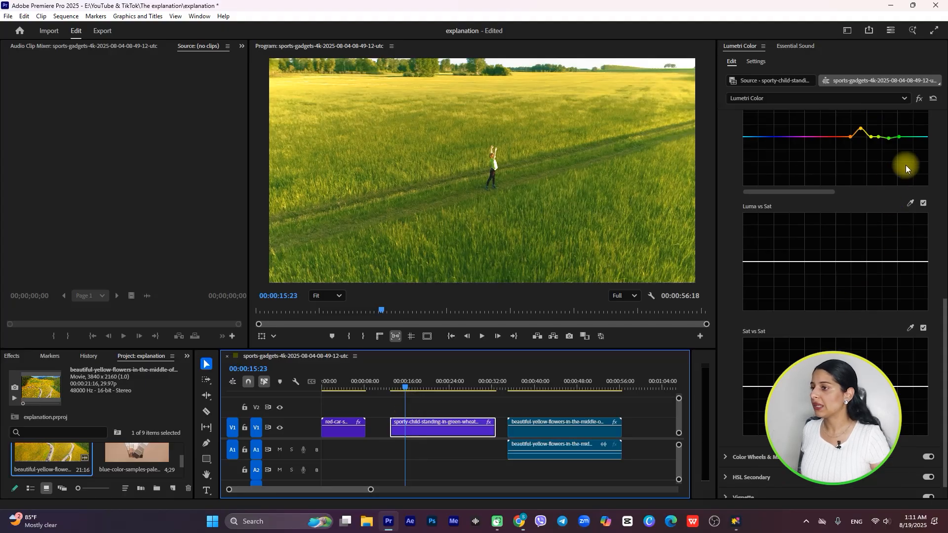
pyautogui.click(922, 119)
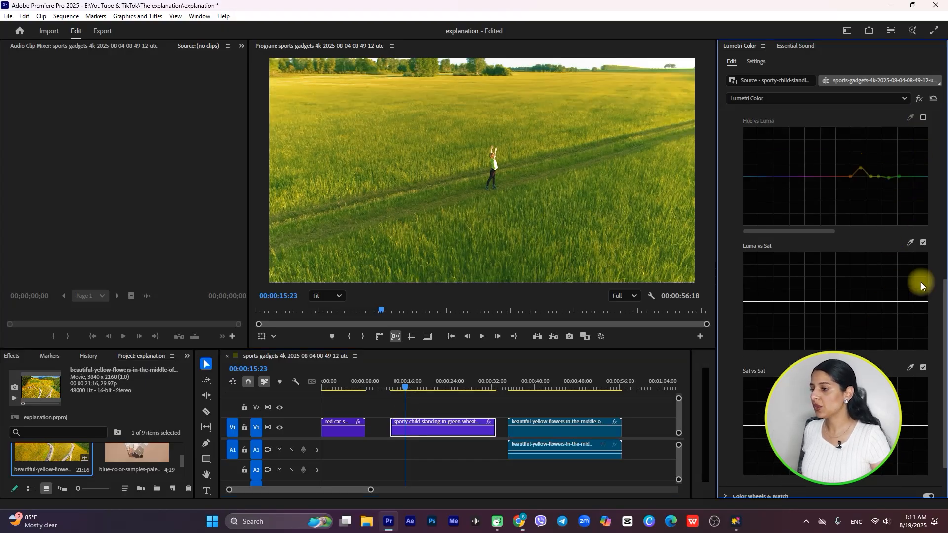
# - Raise a highlight point and lower a shadow point on the wheat clip's Luma vs Sat curve, and compare with the curve off and on
pyautogui.click(760, 302)
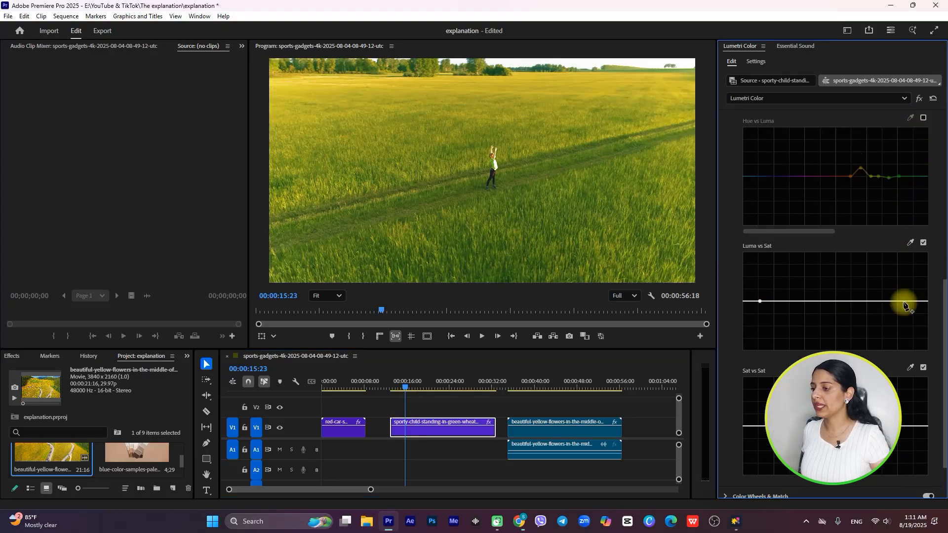
pyautogui.moveTo(903, 301); pyautogui.dragTo(902, 280)
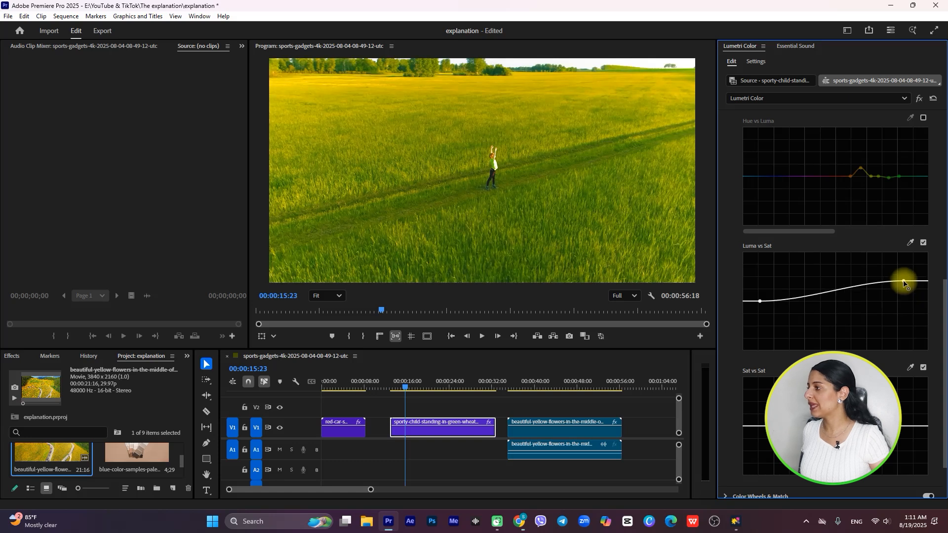
pyautogui.moveTo(761, 301); pyautogui.dragTo(761, 323)
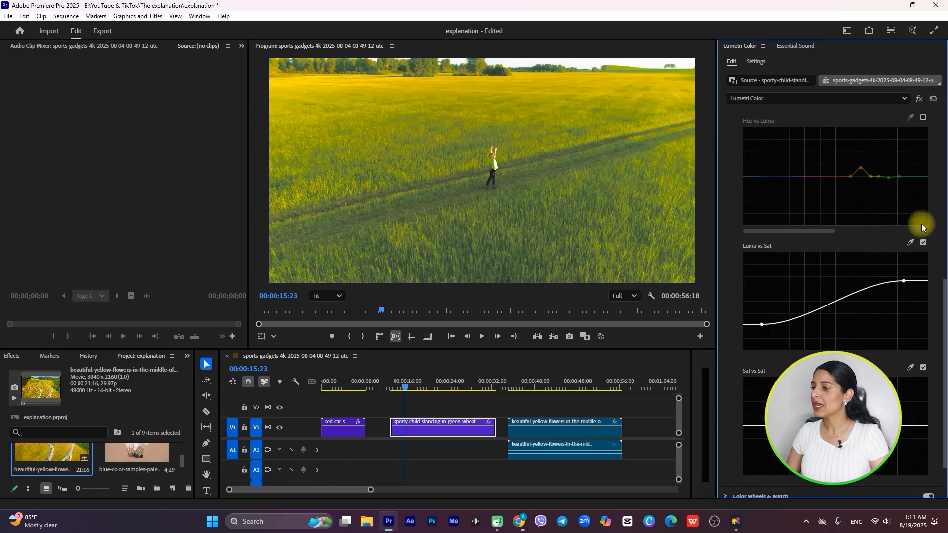
pyautogui.click(924, 244)
pyautogui.click(923, 243)
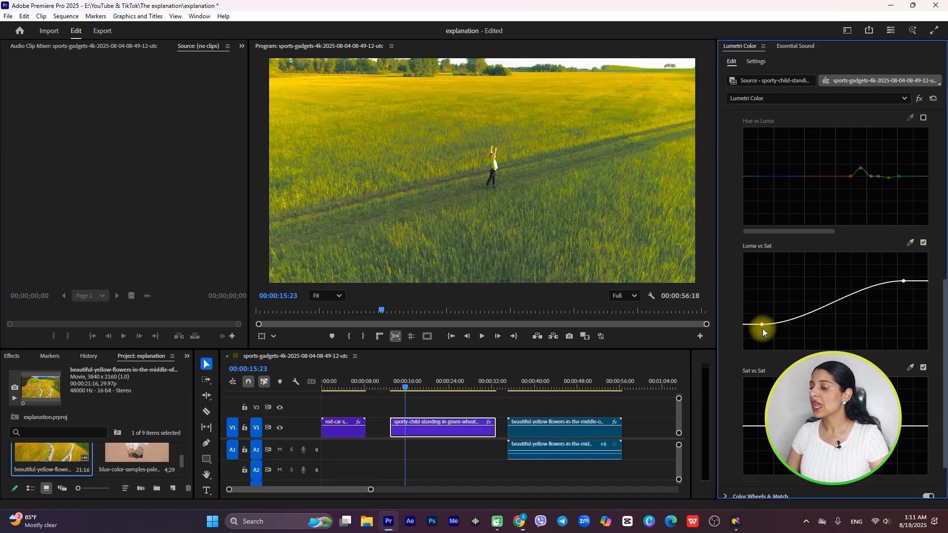
# - Strengthen the wheat clip's Luma vs Sat curve with a lower shadow point, a higher highlight point and a second low point beside the shadow point
pyautogui.moveTo(763, 328); pyautogui.dragTo(763, 336)
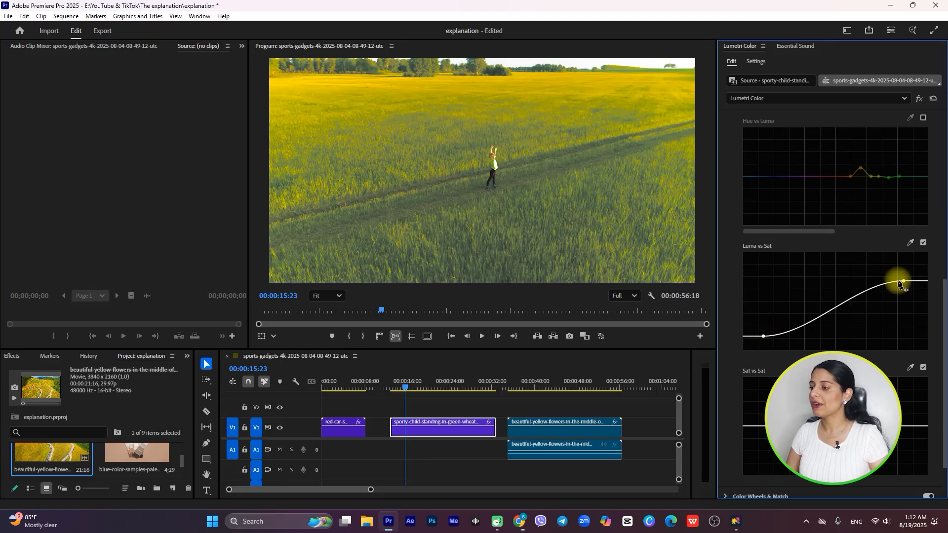
pyautogui.moveTo(903, 281); pyautogui.dragTo(903, 270)
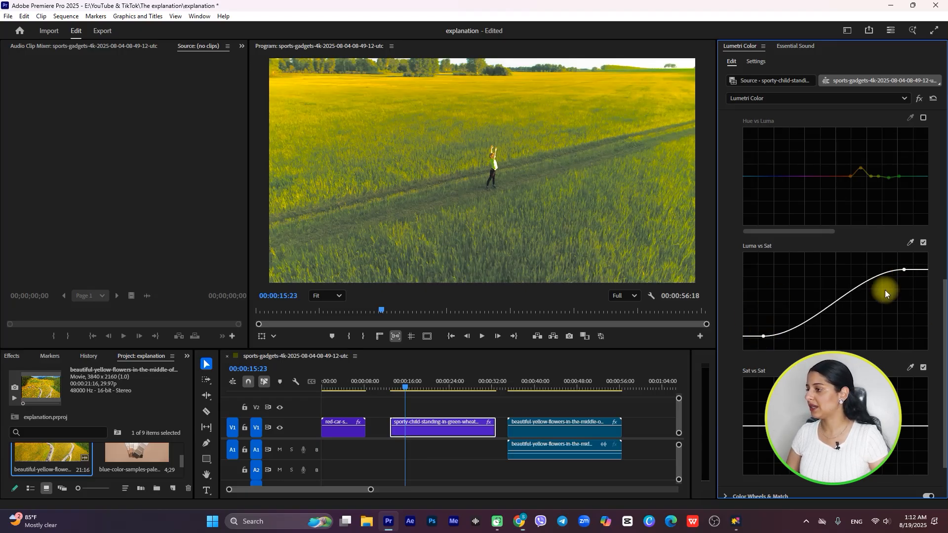
pyautogui.doubleClick(789, 332)
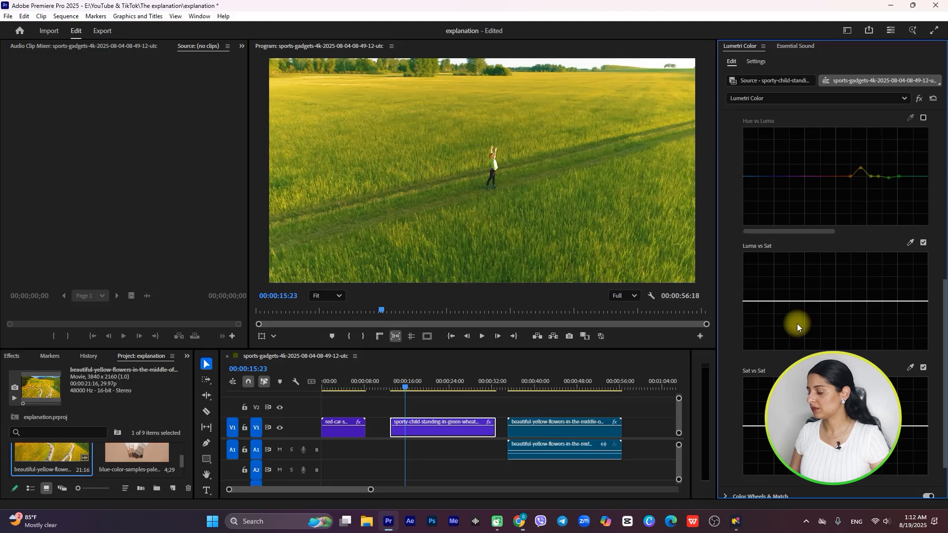
pyautogui.hotkey('ctrl', 'z')
pyautogui.moveTo(792, 330); pyautogui.dragTo(791, 337)
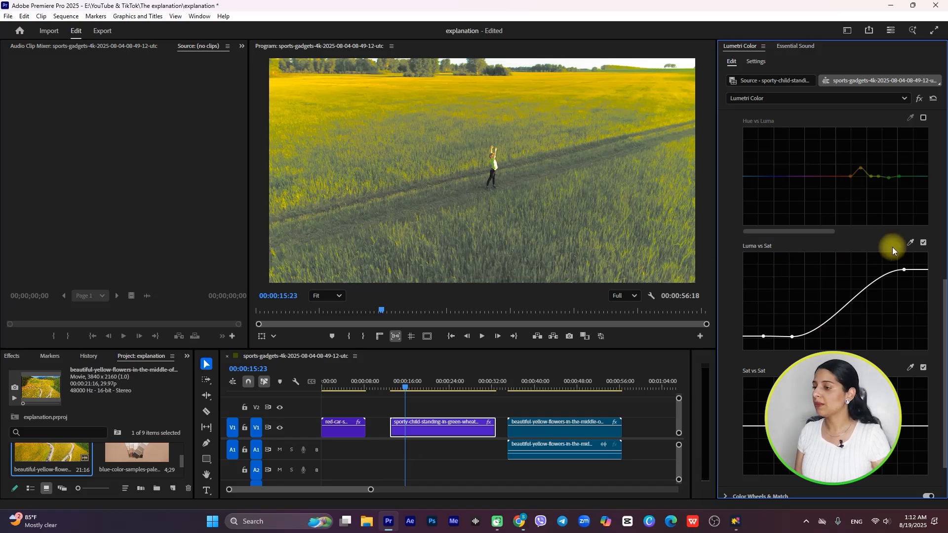
# - Turn off Luma vs Sat, and on Sat vs Sat pull a low-saturation point to the graph's floor and raise a high-saturation point above the line
pyautogui.click(923, 243)
pyautogui.scroll(-3, 803, 356)
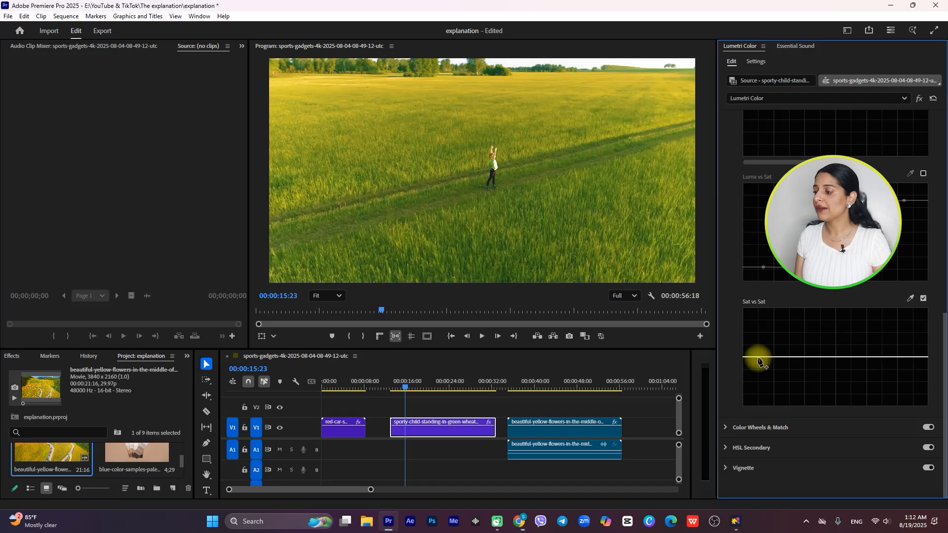
pyautogui.click(903, 356)
pyautogui.click(757, 356)
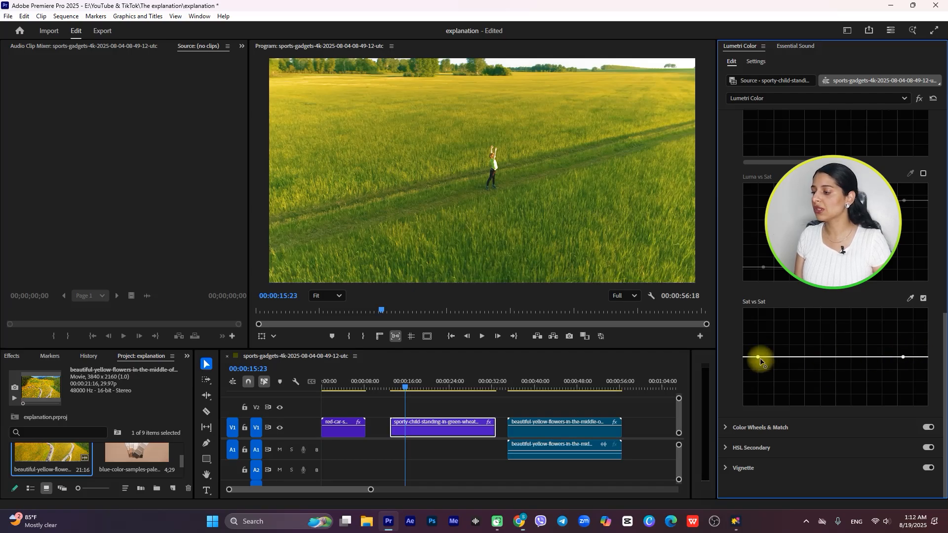
pyautogui.moveTo(760, 359); pyautogui.dragTo(757, 403)
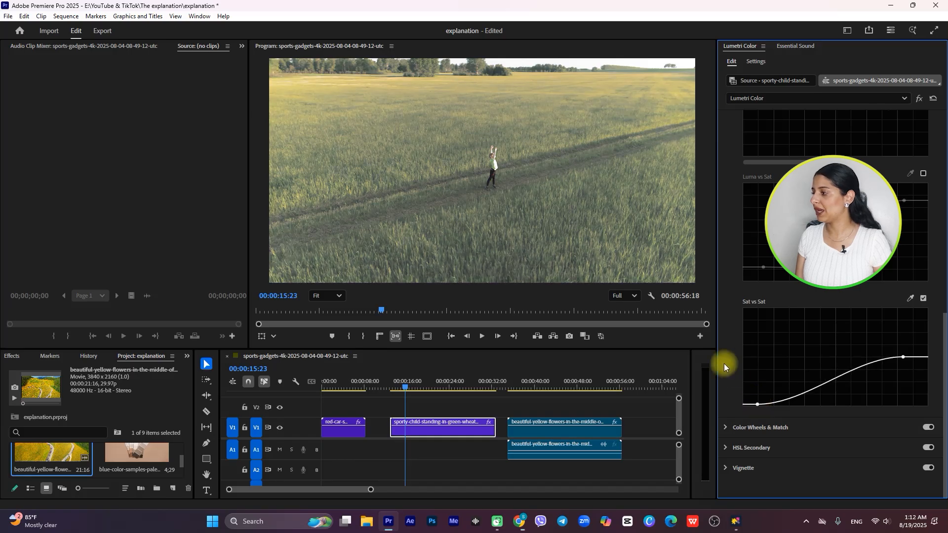
pyautogui.moveTo(905, 356); pyautogui.dragTo(902, 324)
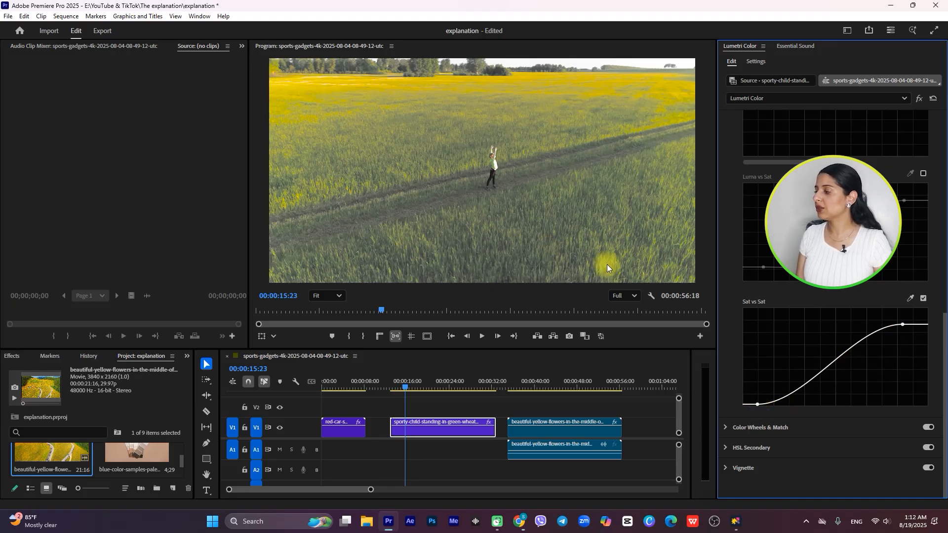
# - Add a second floor-level point to the low-saturation end of Sat vs Sat, raise the high-saturation point slightly, and fine-tune the new point's horizontal position
pyautogui.moveTo(794, 390); pyautogui.dragTo(796, 403)
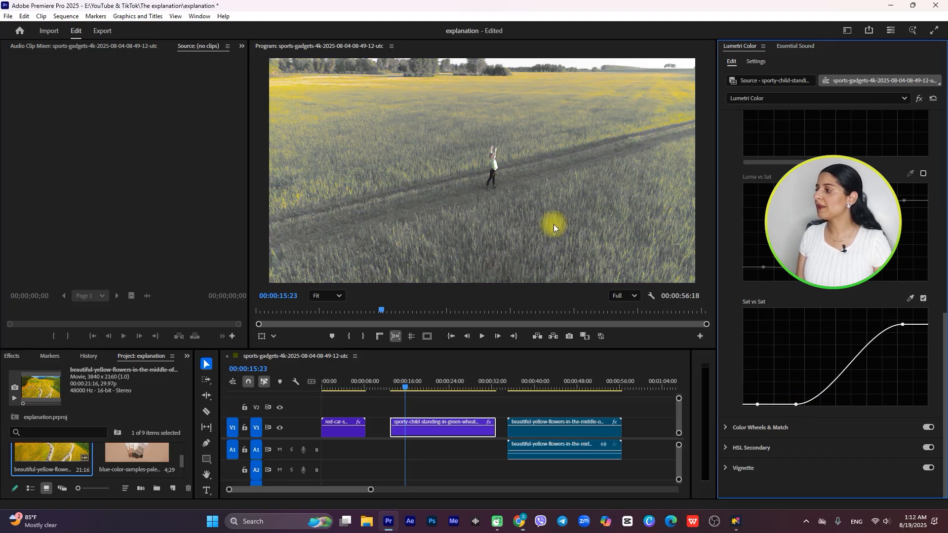
pyautogui.moveTo(901, 325); pyautogui.dragTo(902, 320)
pyautogui.moveTo(795, 404); pyautogui.dragTo(777, 404)
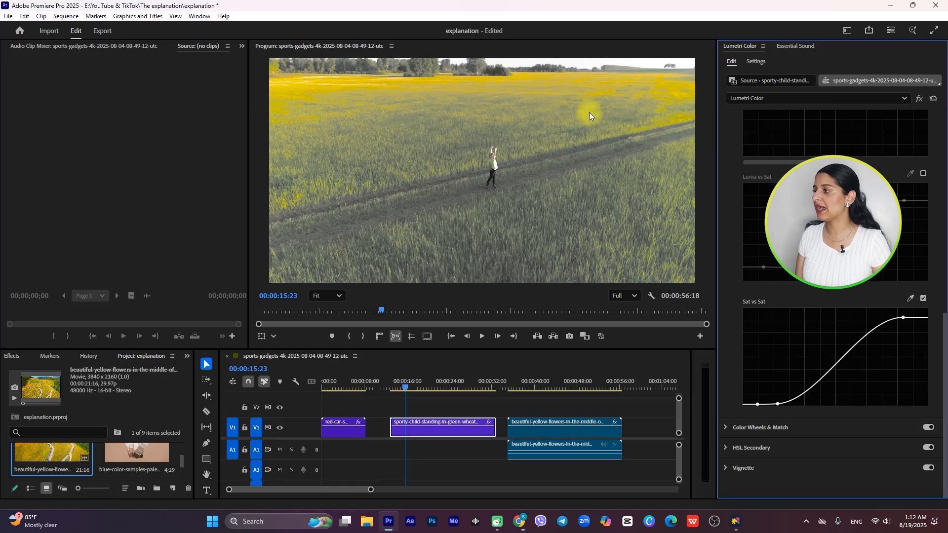
pyautogui.moveTo(778, 404); pyautogui.dragTo(795, 403)
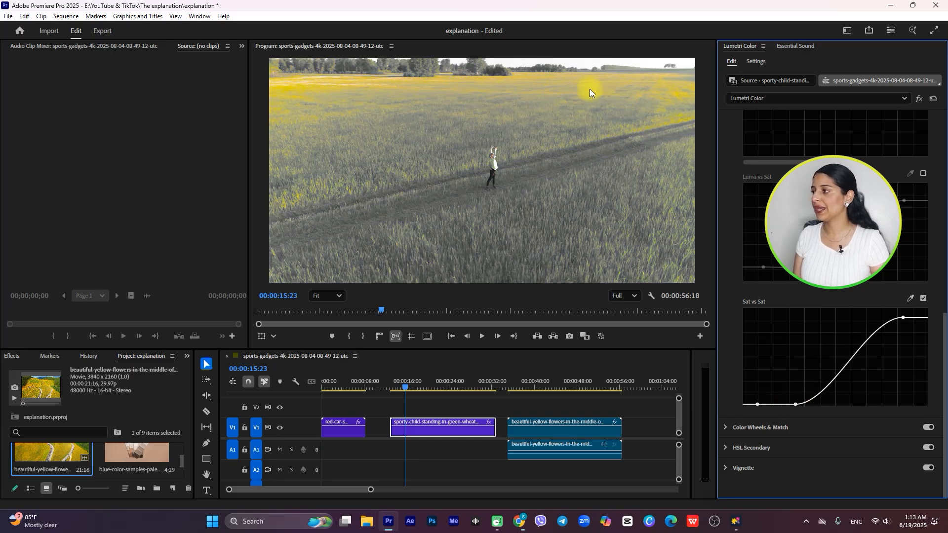
pyautogui.moveTo(794, 404); pyautogui.dragTo(773, 404)
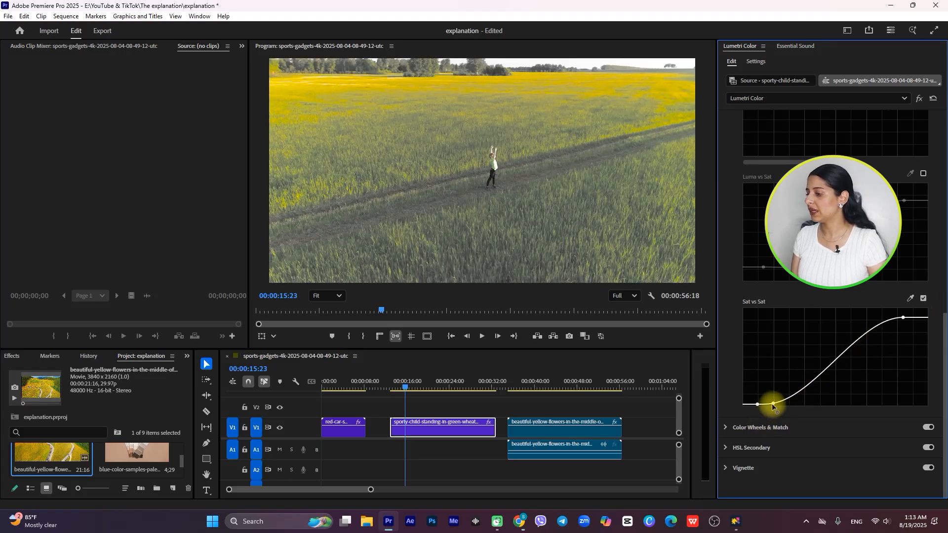
pyautogui.moveTo(772, 405); pyautogui.dragTo(784, 405)
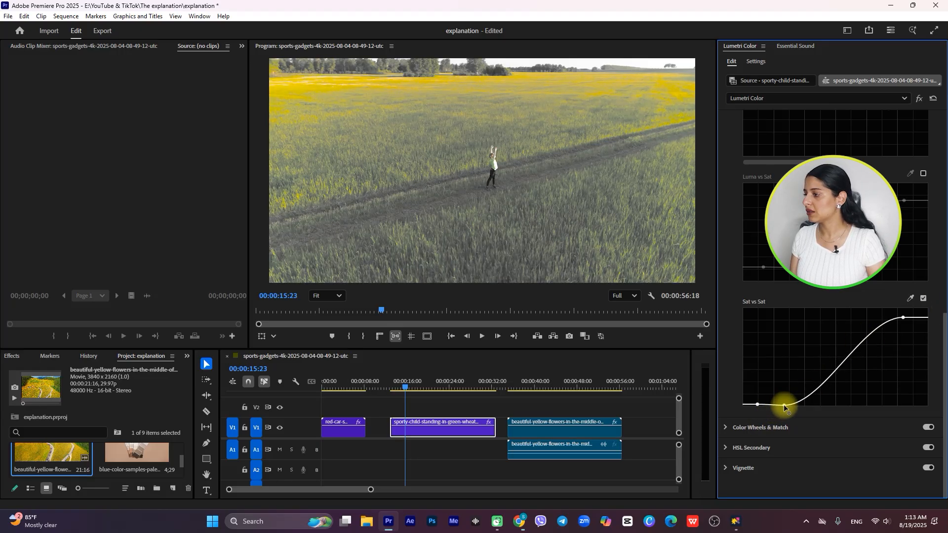